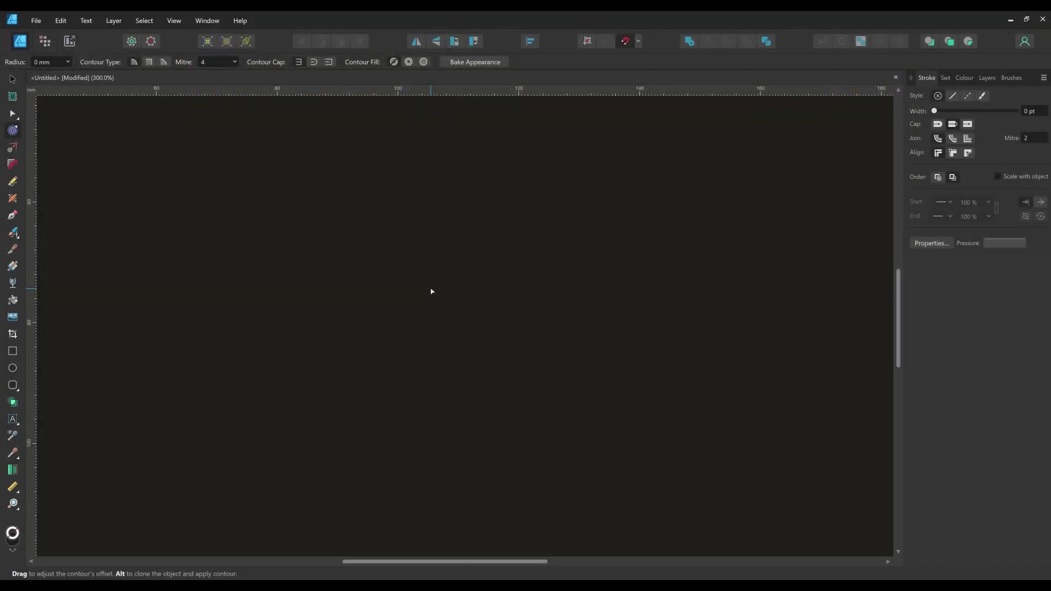
- Draw a large yellow circle near the page centre and nudge it up and left
click(14, 80)
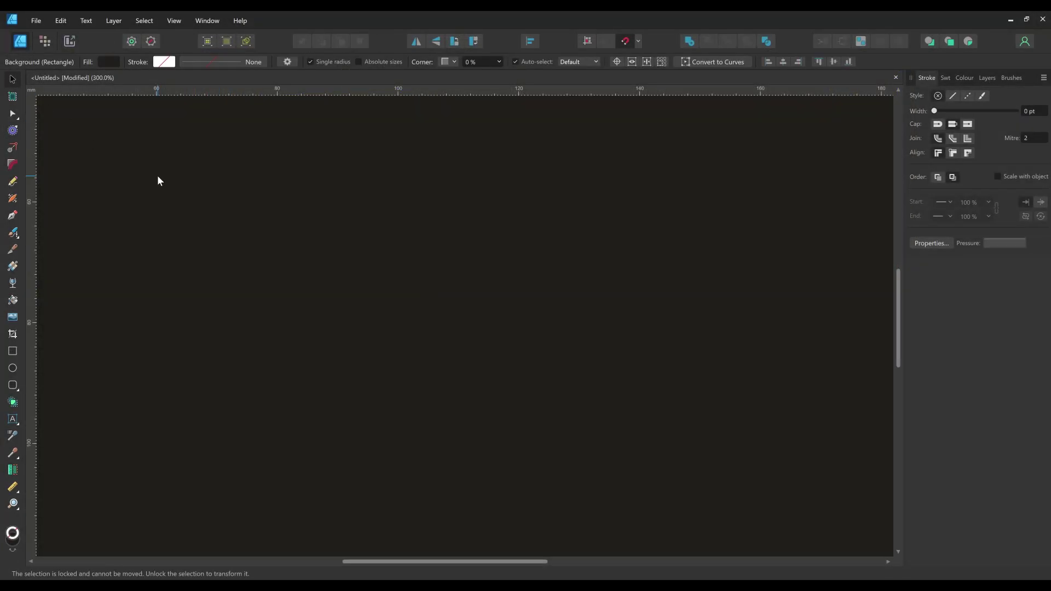
click(13, 368)
drag(345, 195, 729, 450)
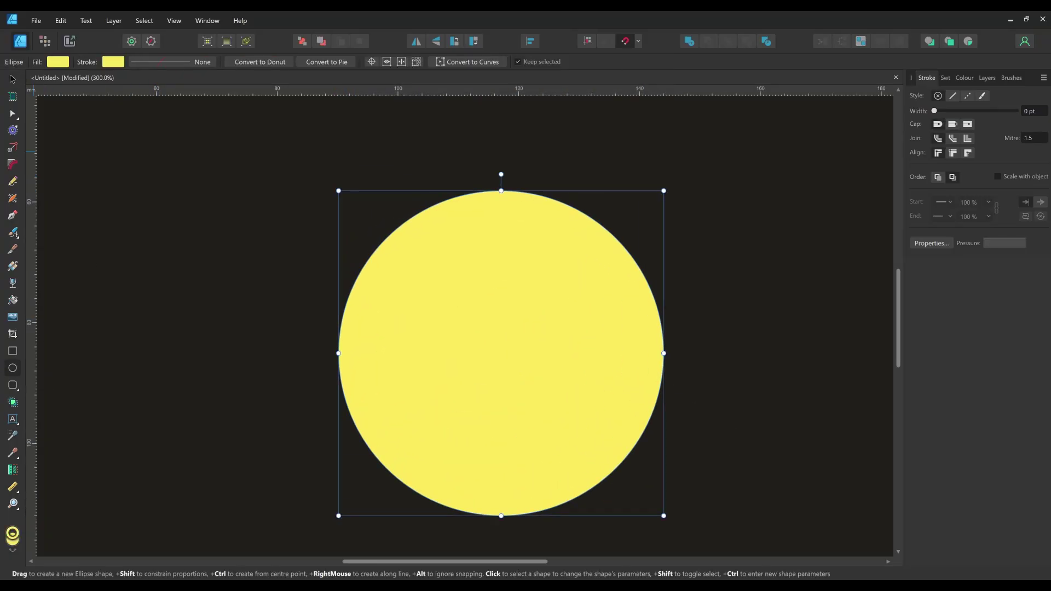
click(12, 79)
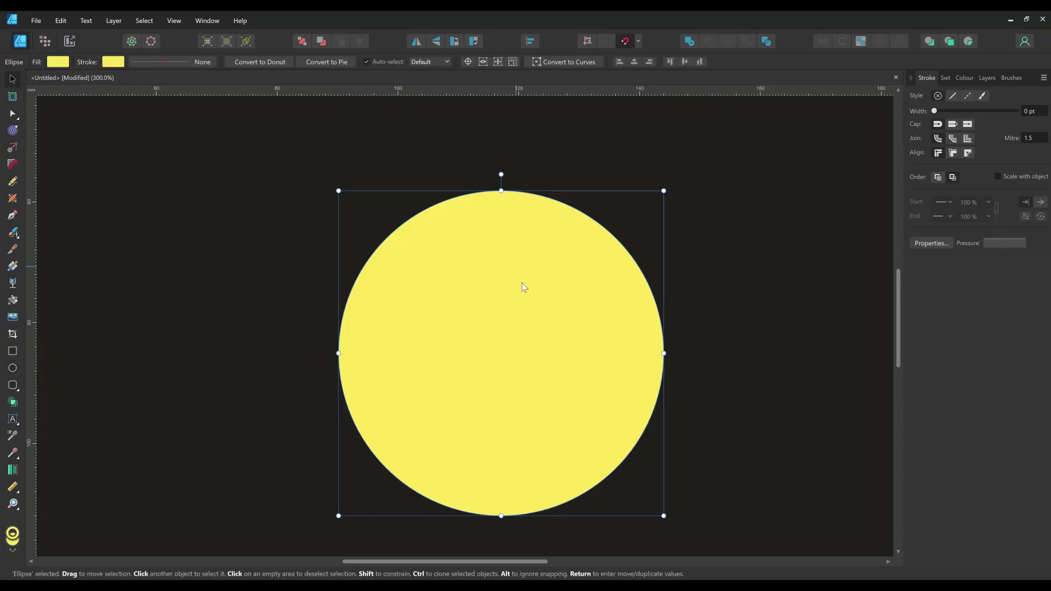
drag(521, 282, 507, 258)
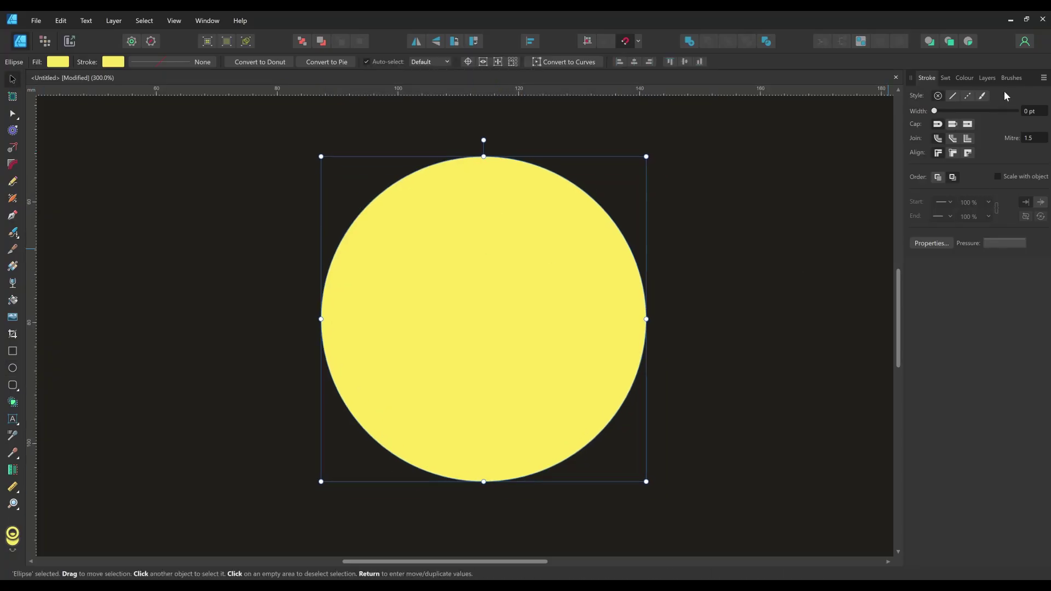
- Try Rough/Organic-04, Undulate B-01, Jagged-04 and Wave-01 brushes on the circle's outline
click(1011, 77)
click(995, 196)
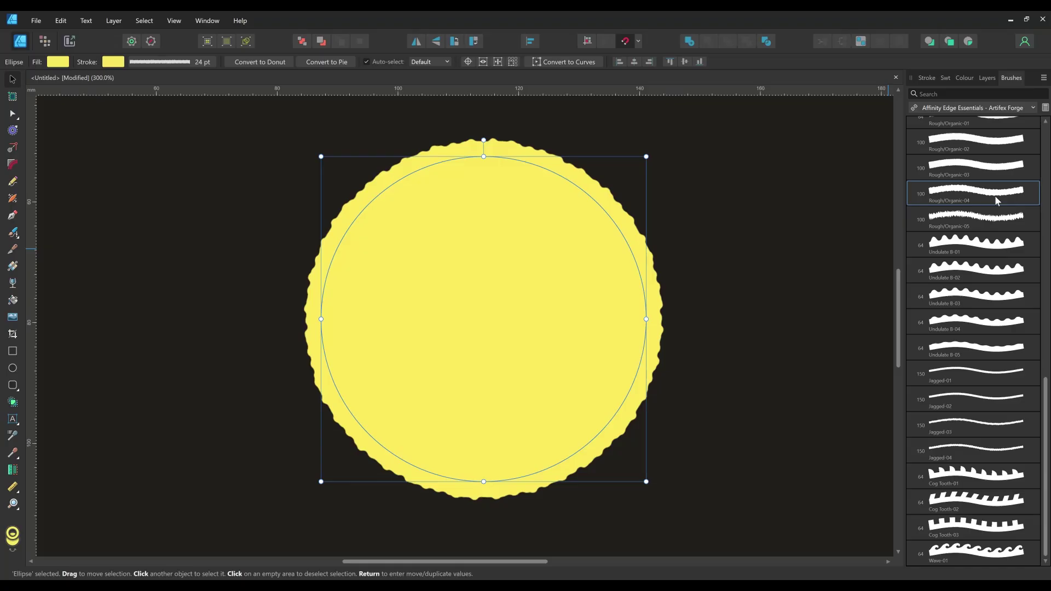
click(982, 248)
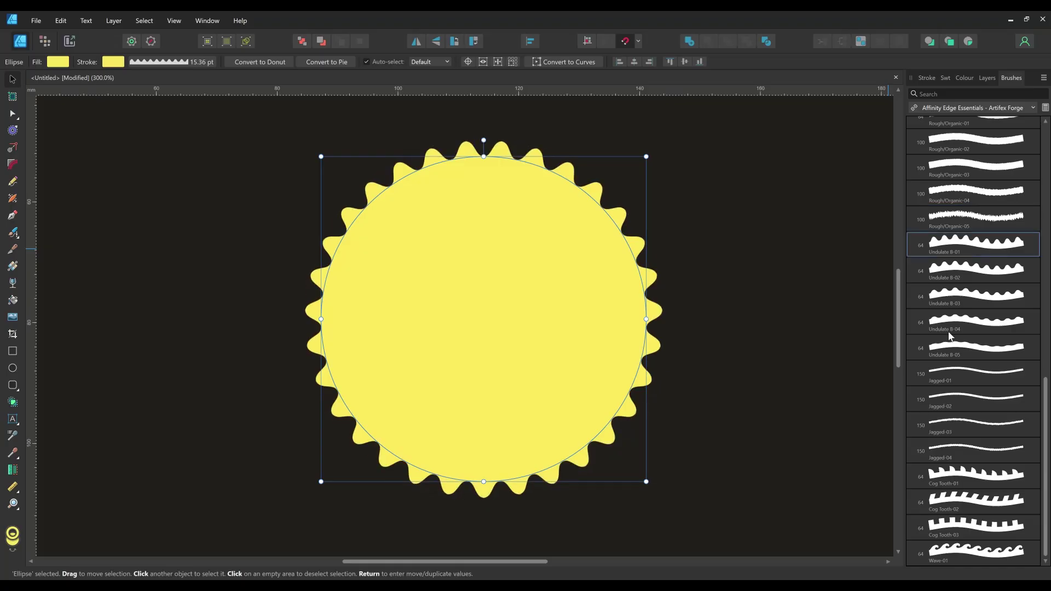
click(951, 451)
click(972, 549)
scroll(995, 263, up, 2)
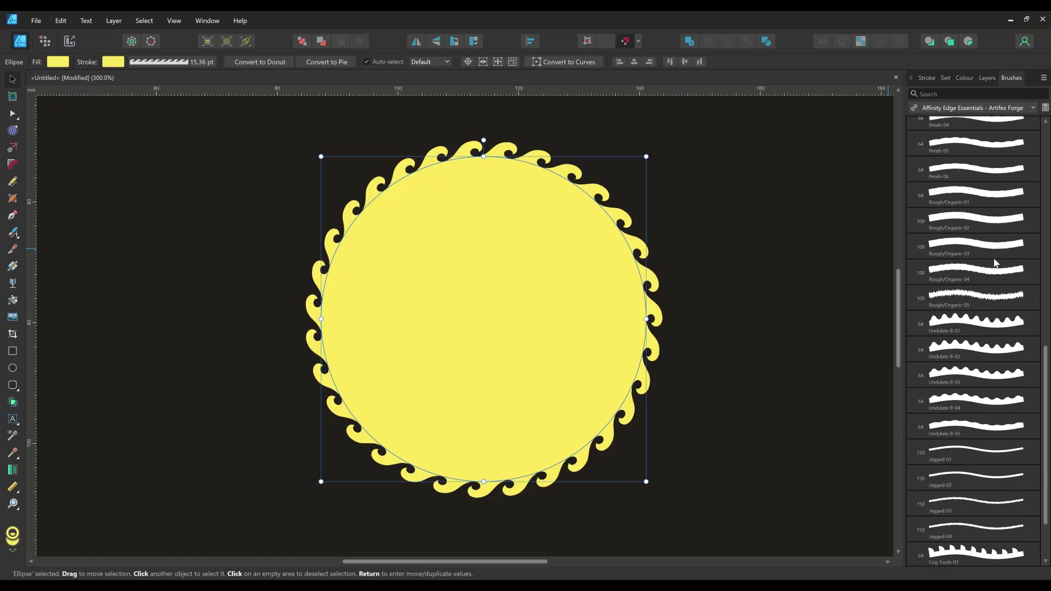
- Compare scalloped, Undulate-01 and Zigzag edges, then return to Rough/Organic-04
click(1001, 158)
scroll(996, 165, up, 5)
click(980, 181)
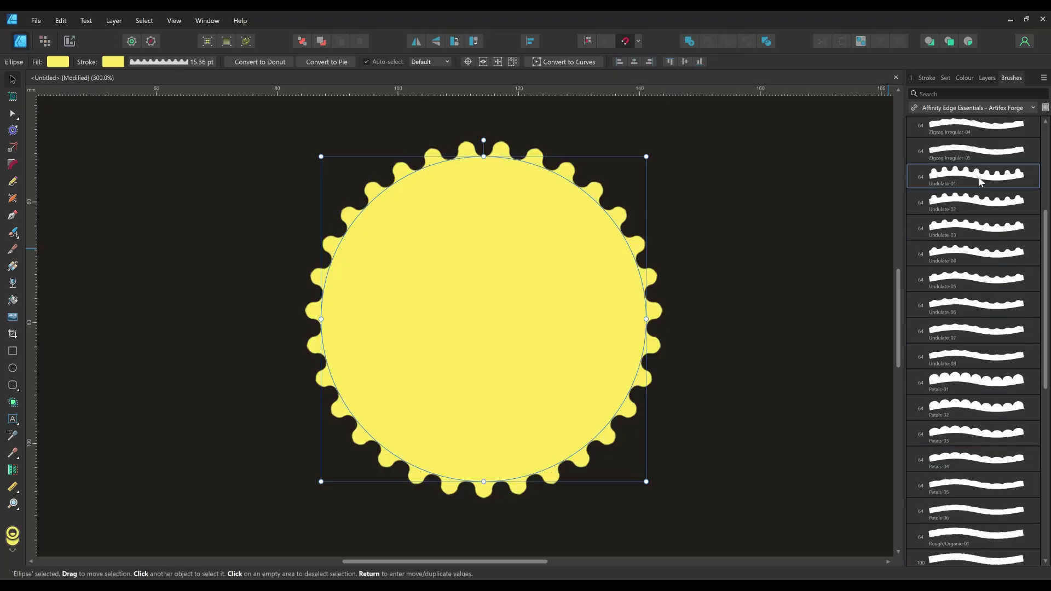
scroll(980, 182, up, 3)
click(980, 180)
scroll(980, 208, up, 1)
click(989, 154)
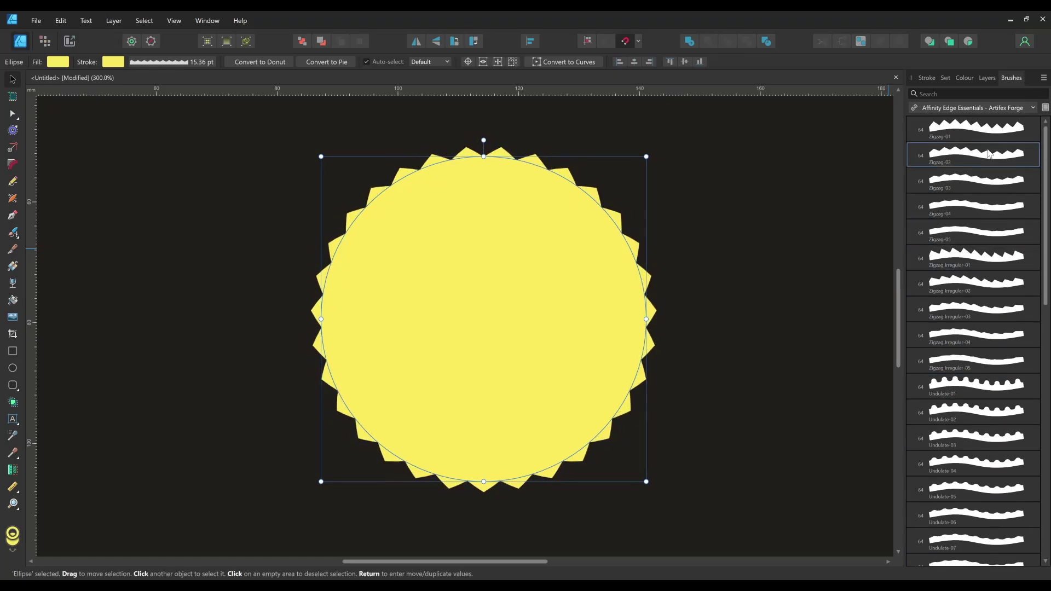
click(979, 129)
scroll(963, 274, down, 10)
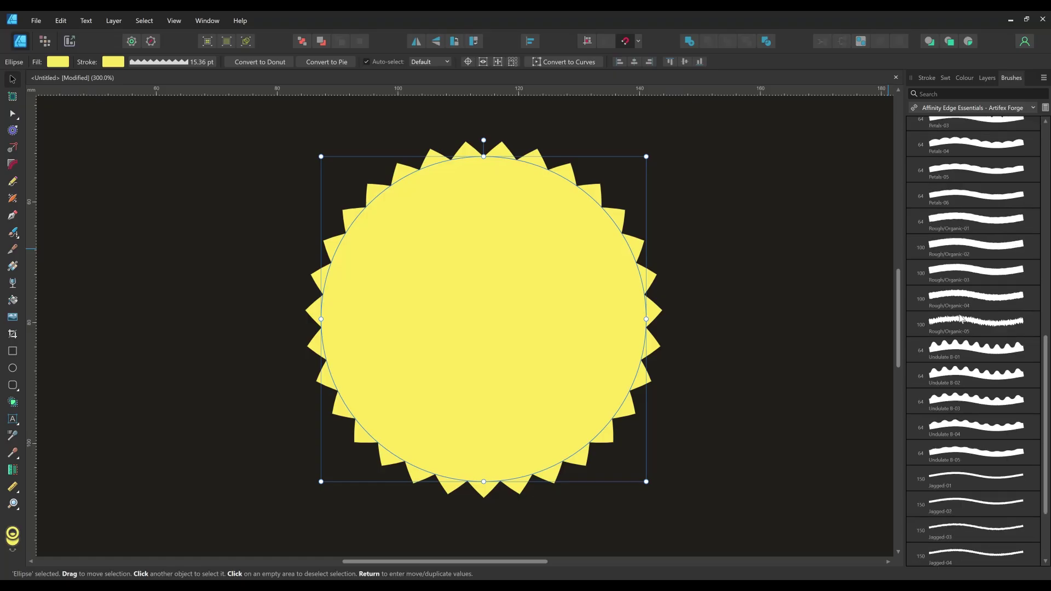
click(969, 306)
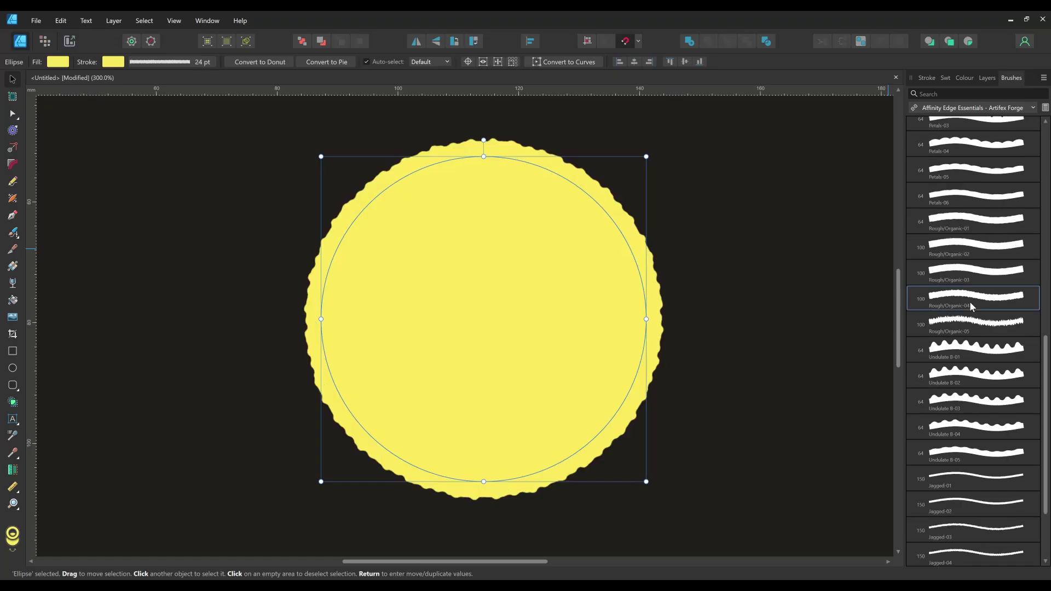
- Try an orange tint on the rough outline, then undo it
click(963, 78)
drag(932, 139, 986, 141)
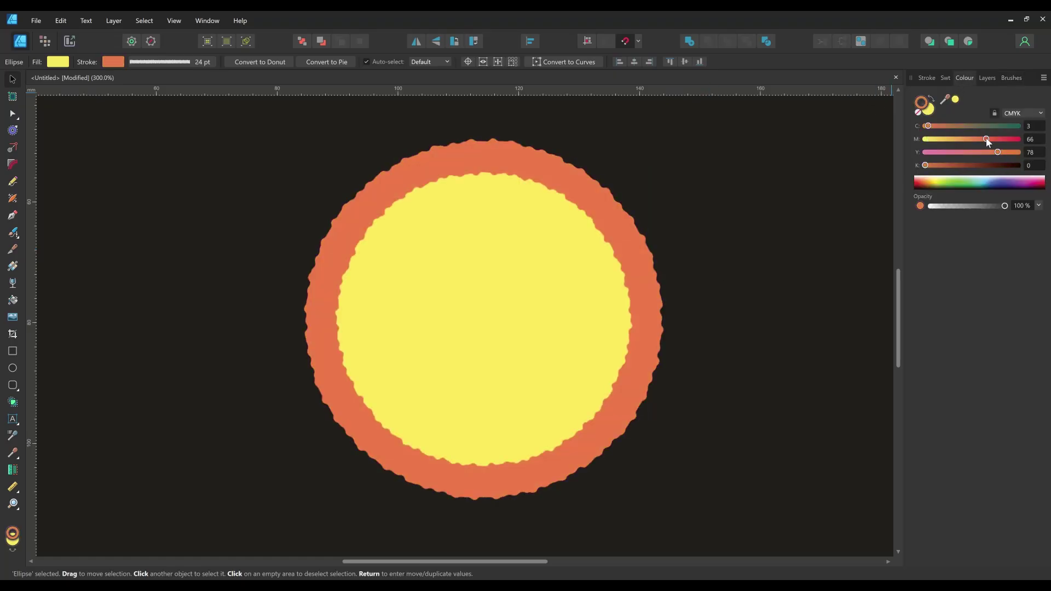
key(ctrl+z)
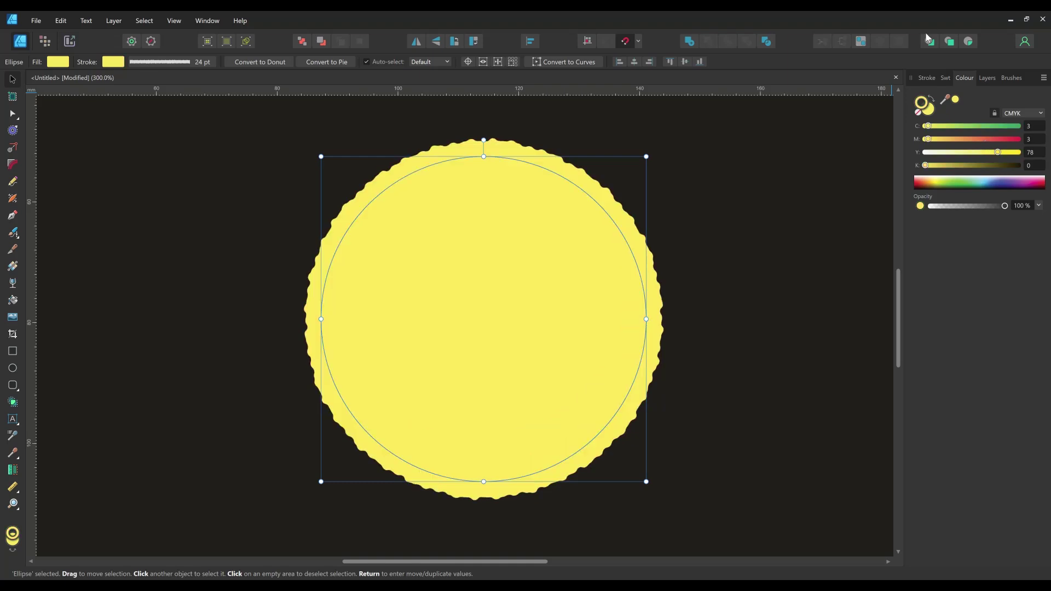
- Adjust the rough outline's stroke width and pull the circle's contour slightly inward
click(927, 77)
mouse_move(985, 111)
mouse_down()
mouse_move(967, 111)
mouse_move(983, 112)
mouse_up()
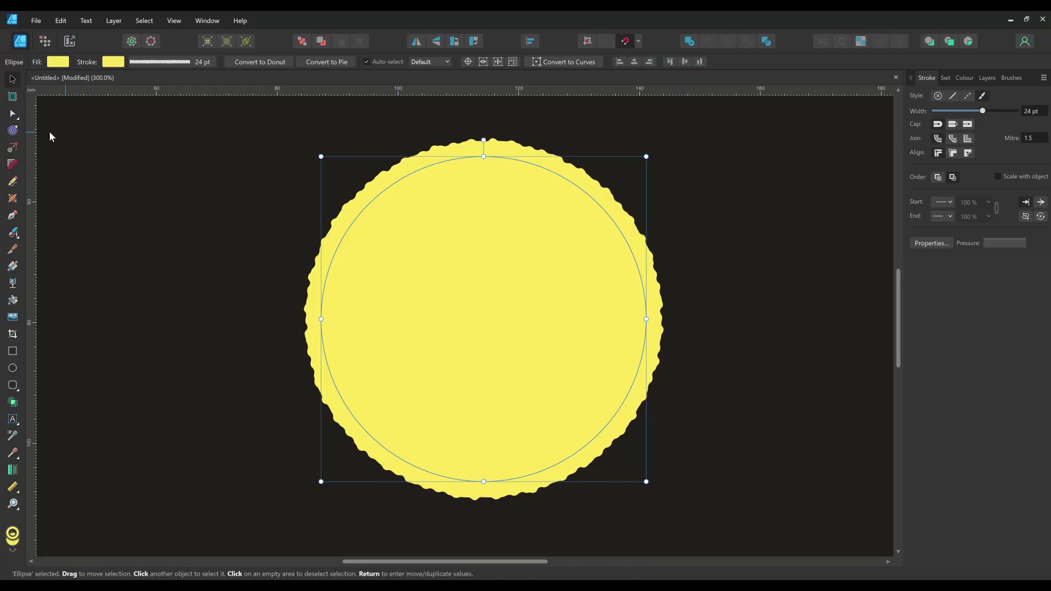
click(15, 132)
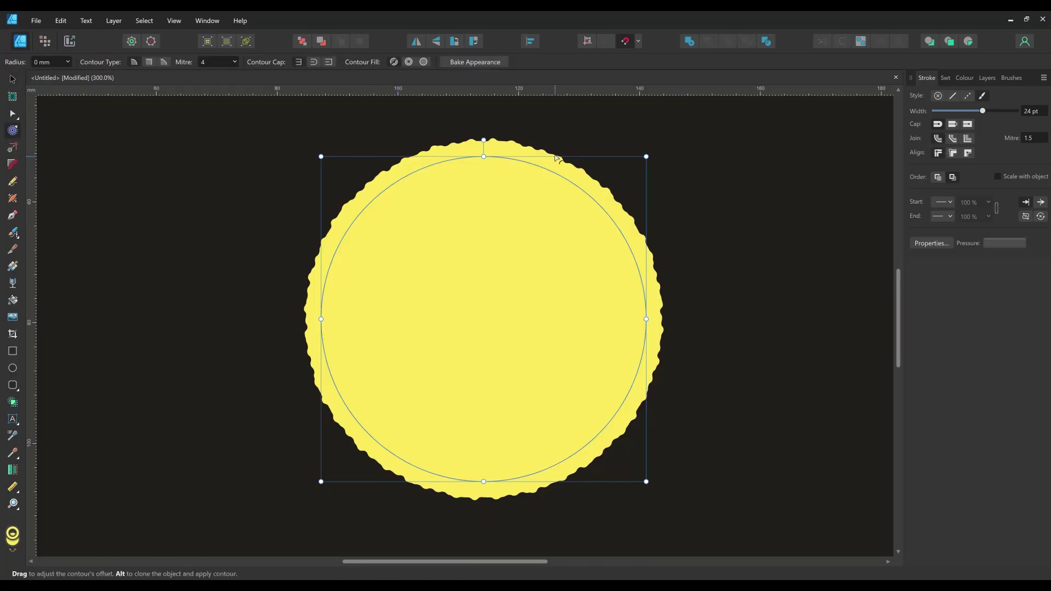
mouse_move(524, 165)
mouse_down()
mouse_move(537, 166)
mouse_move(508, 169)
mouse_up()
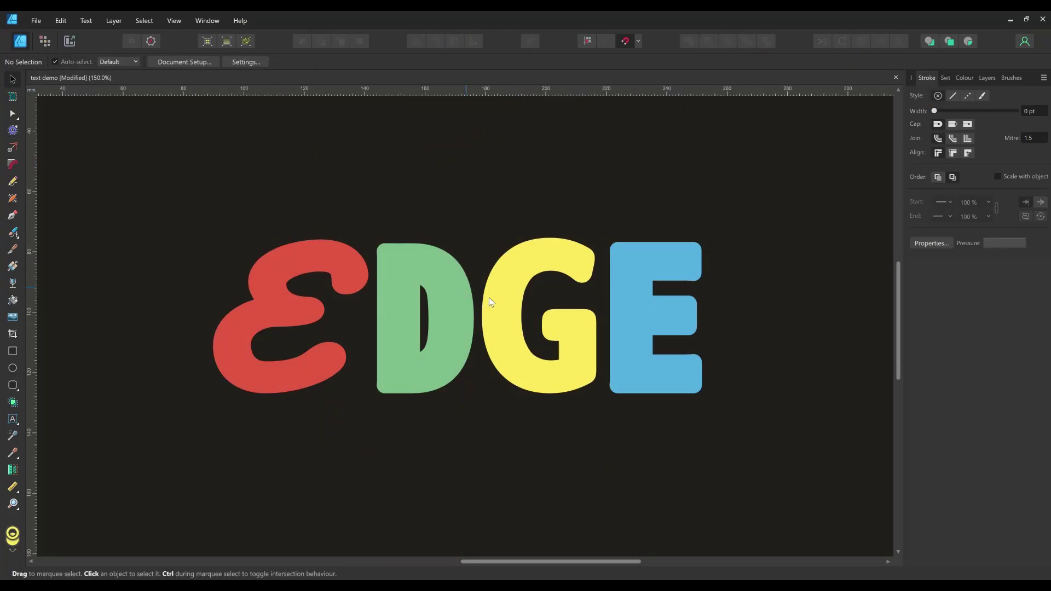
- Select all four EDGE letters and give them a rough organic brush edge
click(632, 342)
shift+click(562, 362)
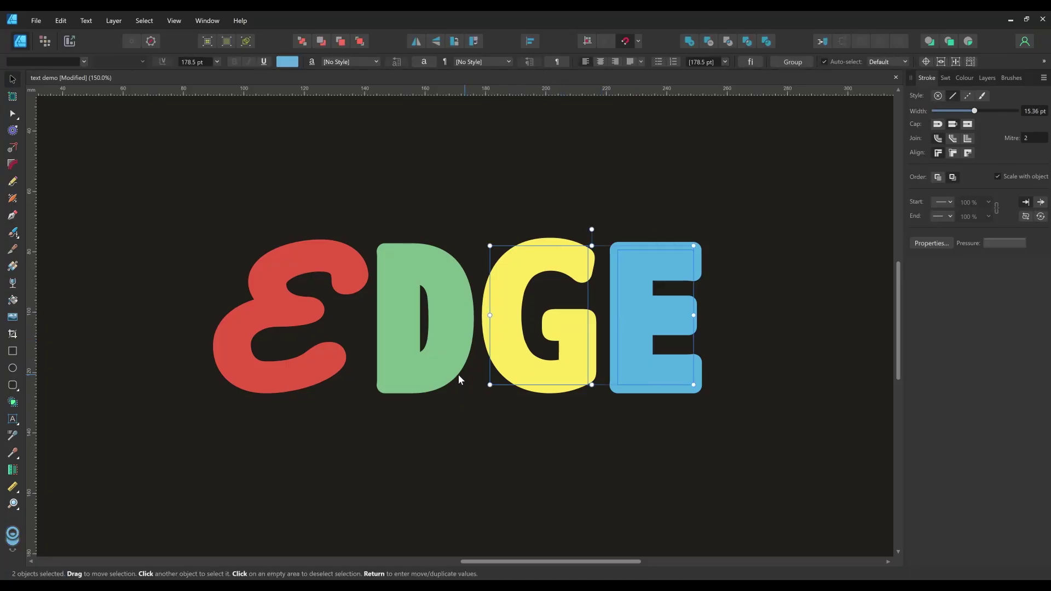
shift+click(432, 376)
shift+click(318, 372)
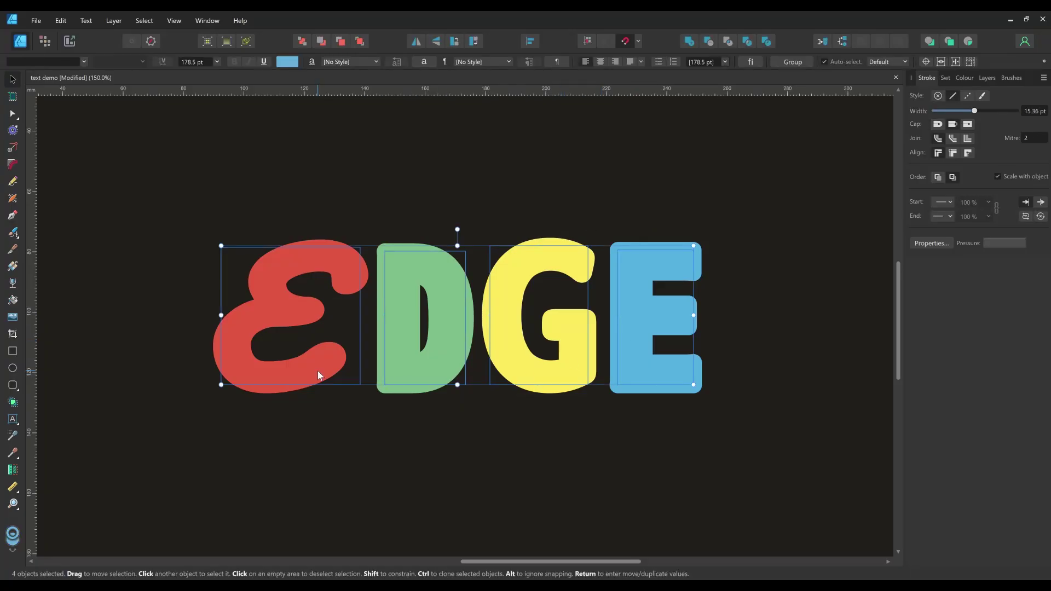
click(1009, 79)
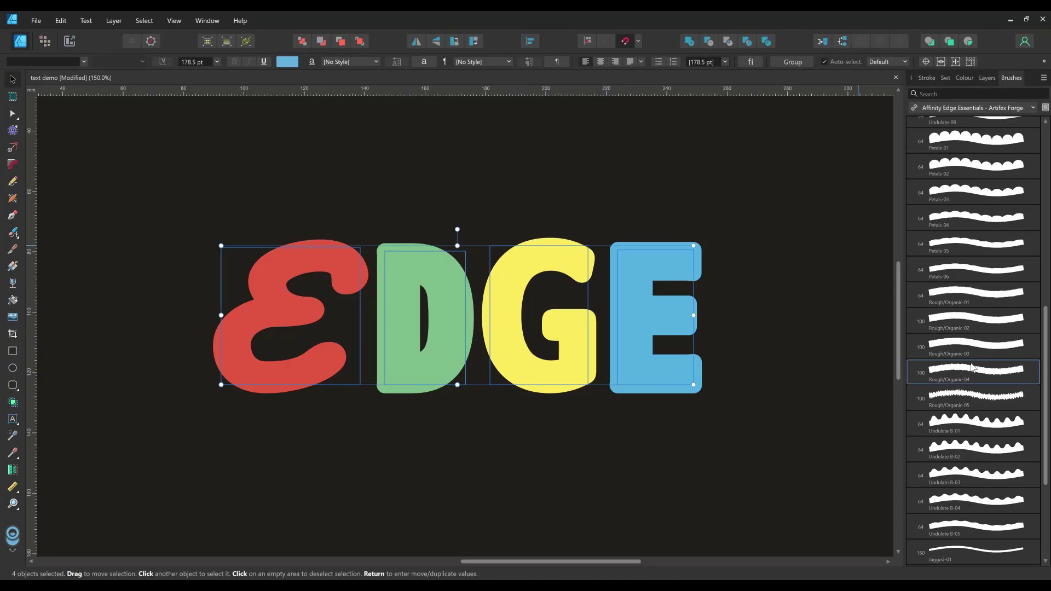
click(974, 374)
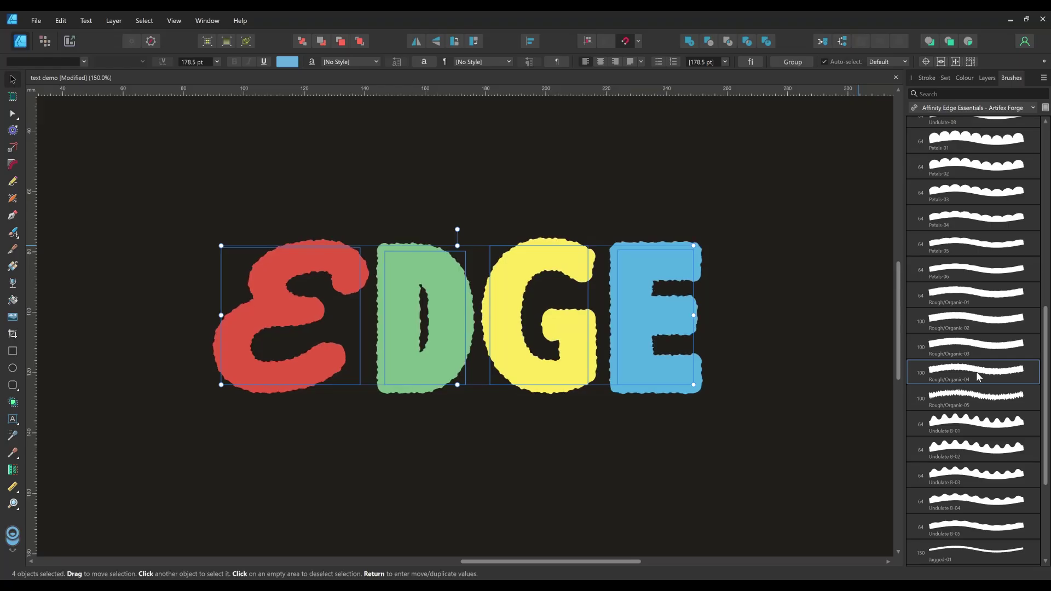
- Compare Rough/Organic-05 down to -02 on the letters, settle on Rough/Organic-01, and deselect
click(986, 398)
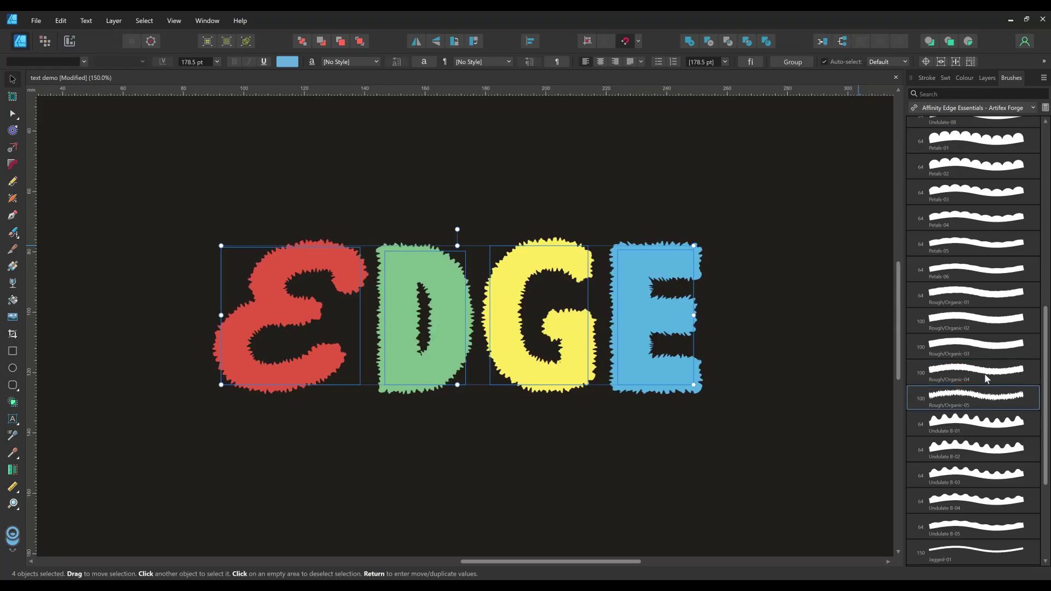
click(985, 377)
click(984, 348)
click(985, 323)
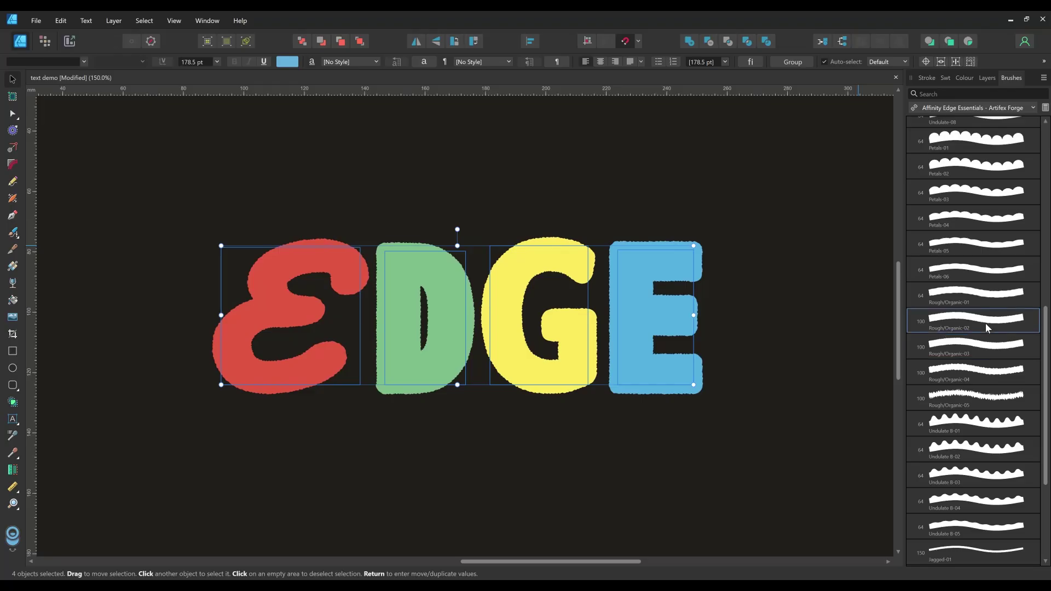
click(985, 302)
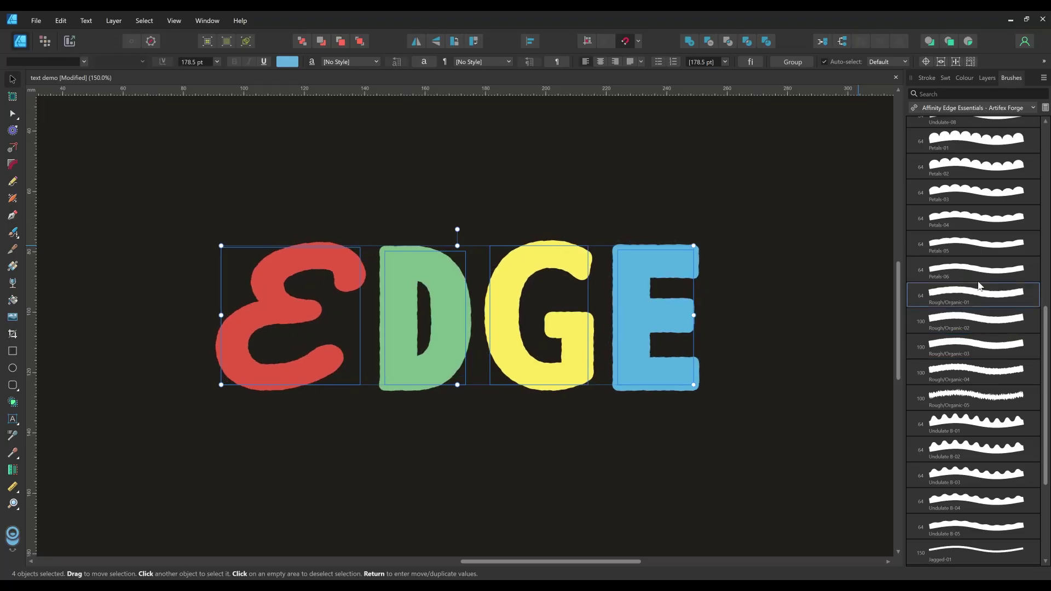
click(506, 143)
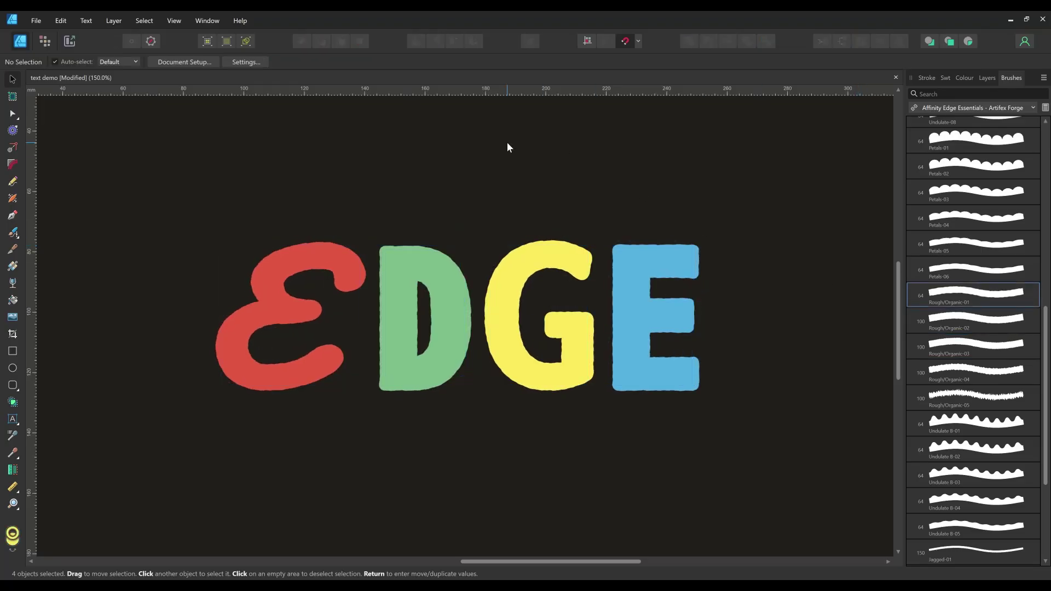
- Give the red E a zigzag edge and the green D a Petals-01 edge
click(338, 268)
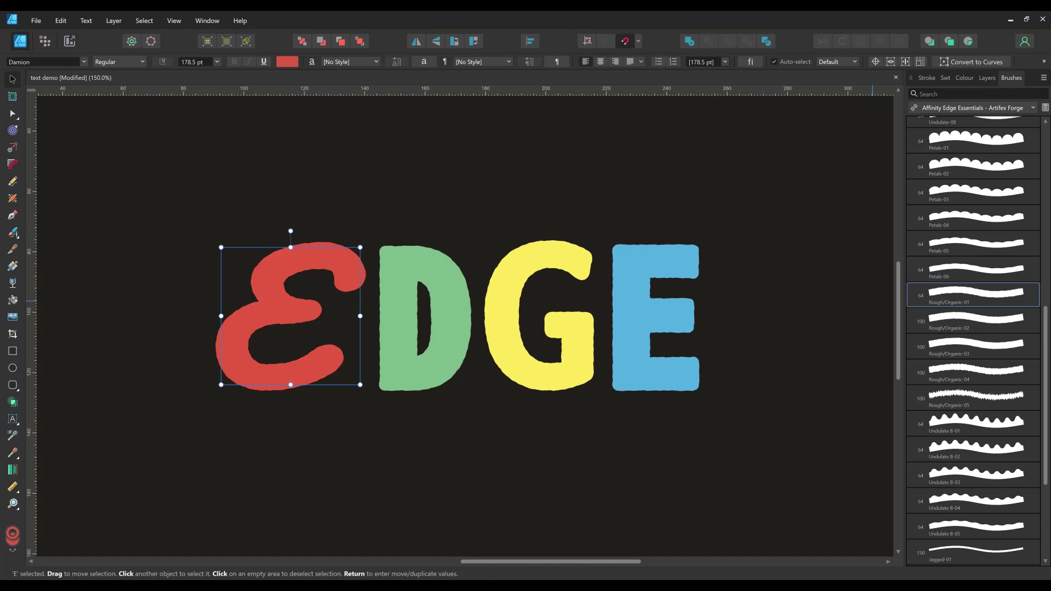
drag(1046, 337, 1048, 156)
click(997, 185)
click(439, 306)
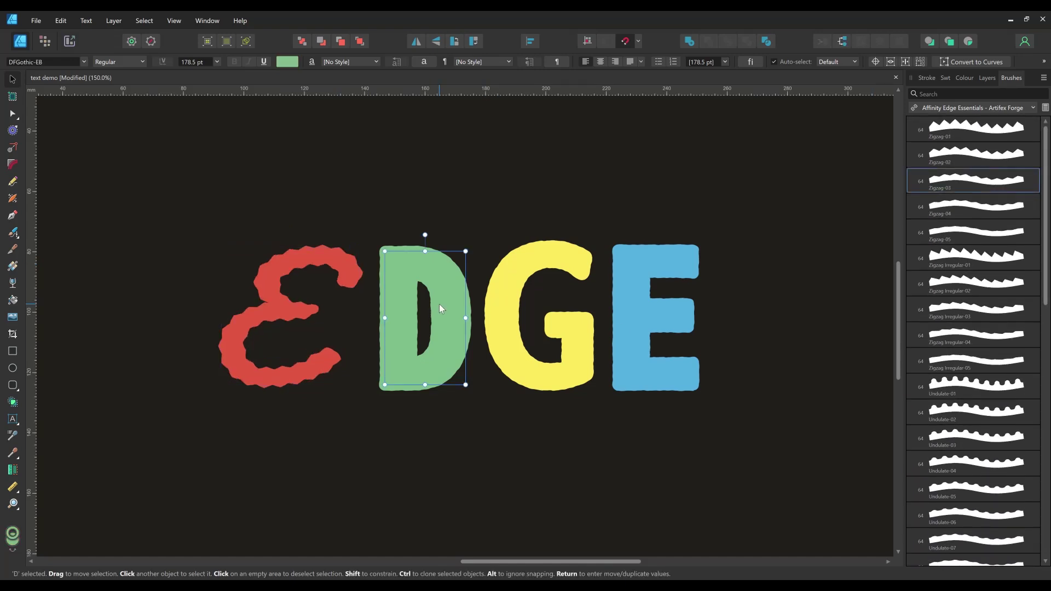
drag(1046, 247, 1046, 336)
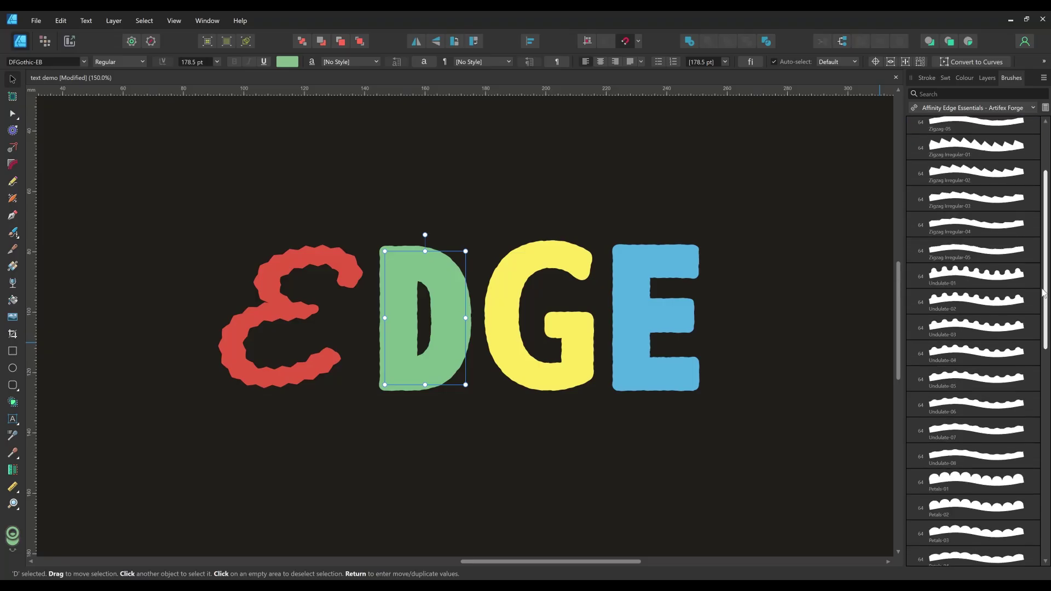
click(974, 373)
- Give the yellow G an Undulate-05 edge and the blue E Undulate B-01, then deselect
click(520, 367)
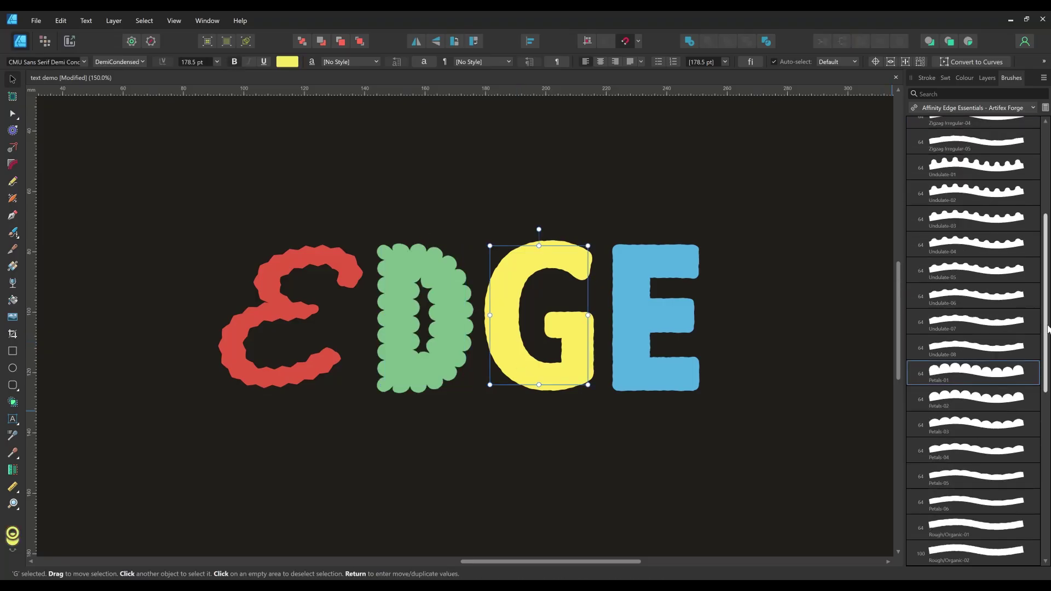
drag(1046, 328, 1047, 331)
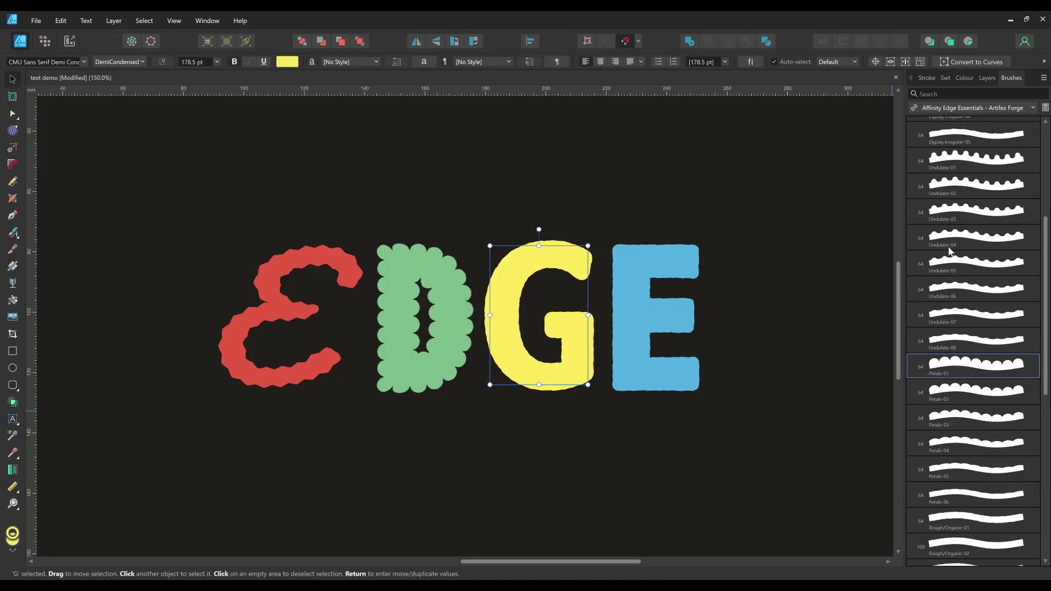
click(960, 264)
click(648, 313)
drag(1048, 324, 1048, 414)
click(982, 432)
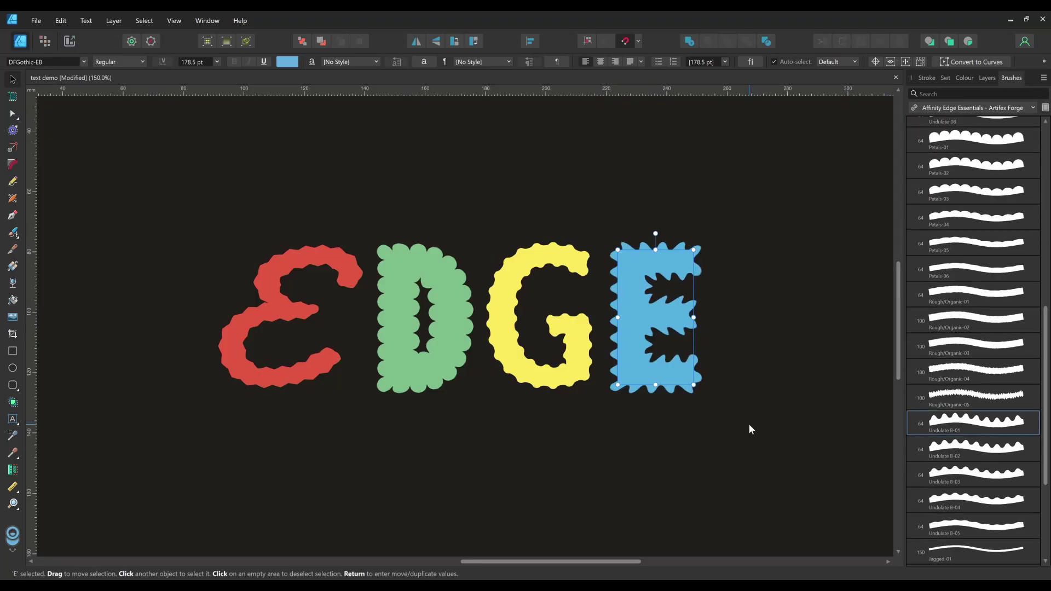
click(748, 422)
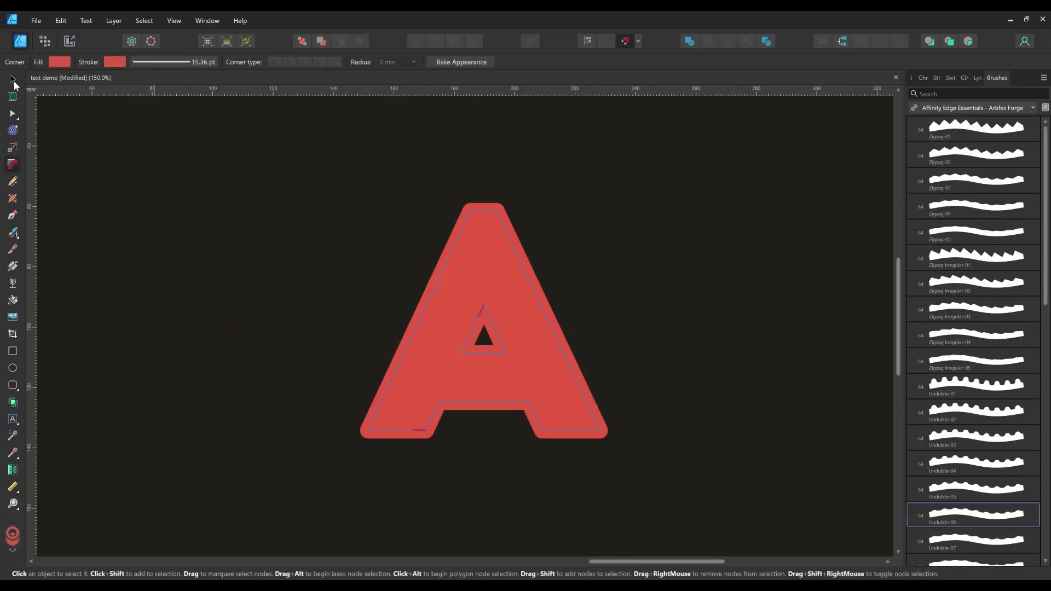
- Apply the Zigzag-01 brush to the red A and convert the letter to curves
click(12, 79)
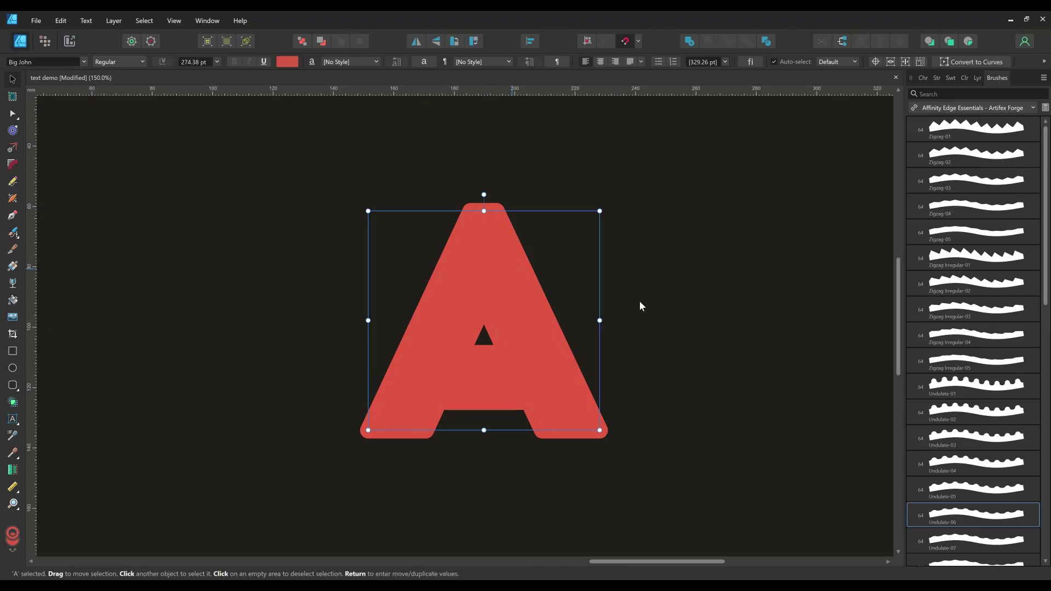
click(988, 135)
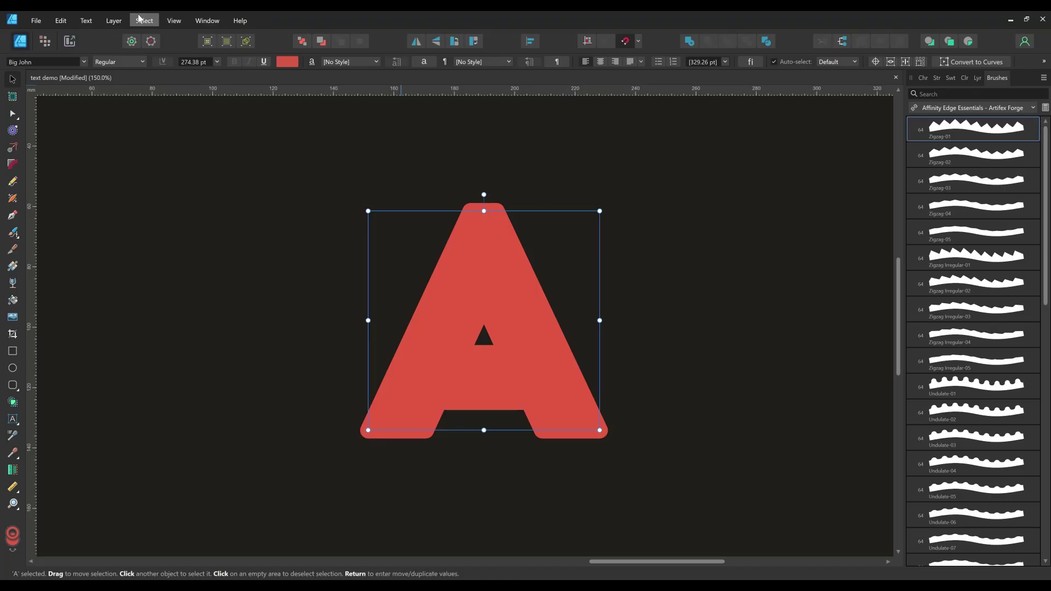
click(112, 19)
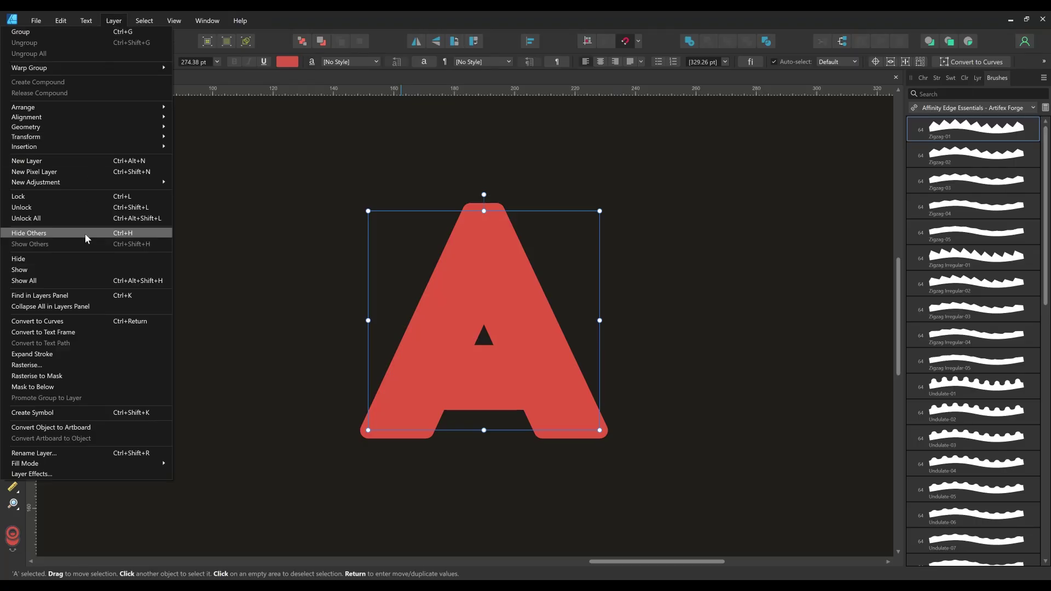
click(85, 320)
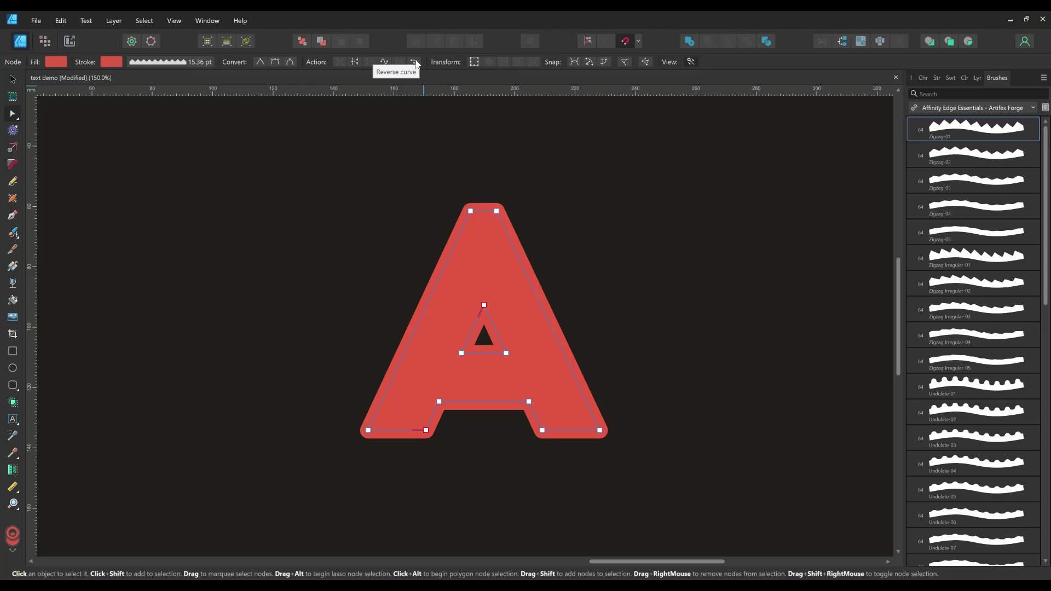
- Reverse the A's path so zigzags point outward and round its top corners
click(416, 62)
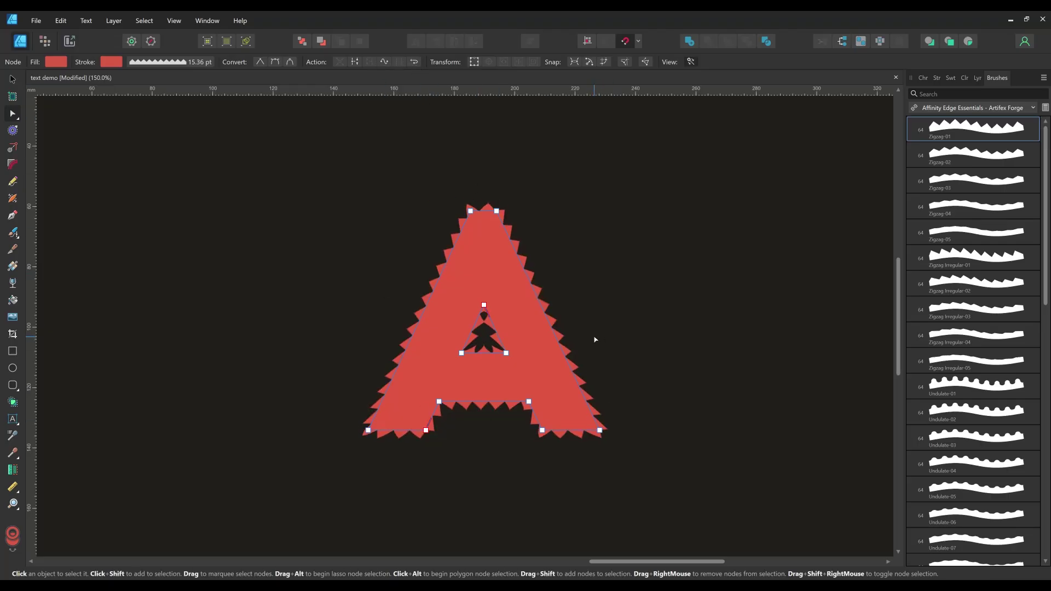
drag(453, 199, 513, 225)
click(12, 164)
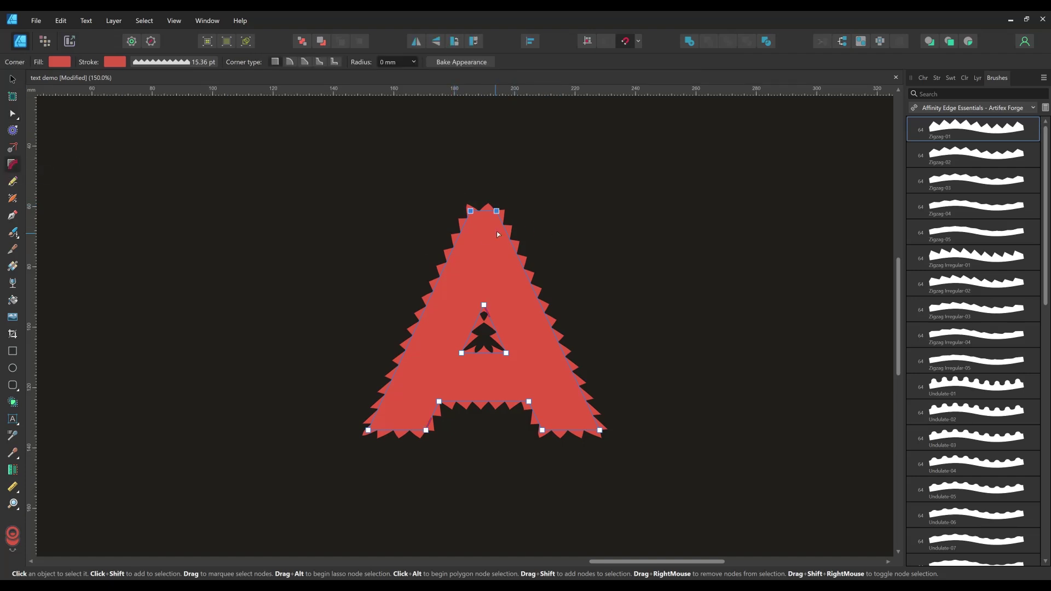
drag(497, 212, 482, 237)
- Round the A's two bottom corners and the inner top corner of its hole
drag(624, 457, 583, 423)
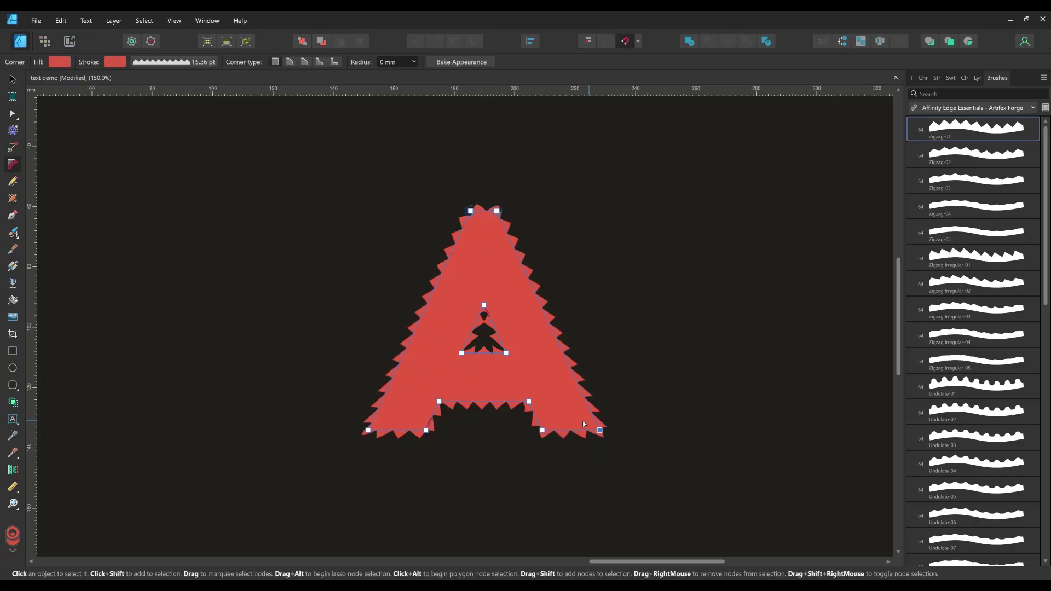
shift+click(368, 430)
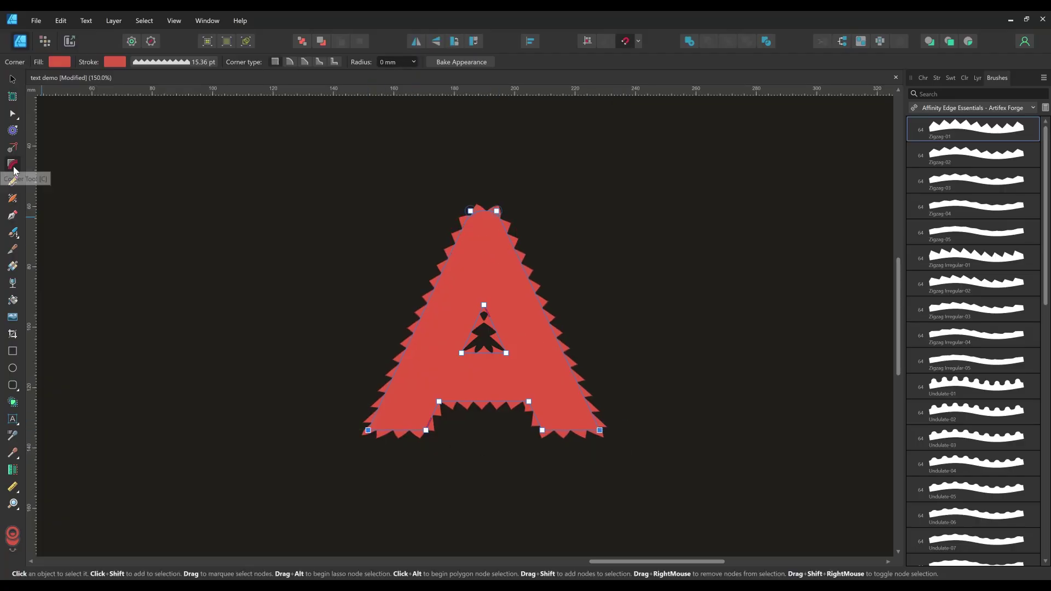
drag(370, 429, 392, 417)
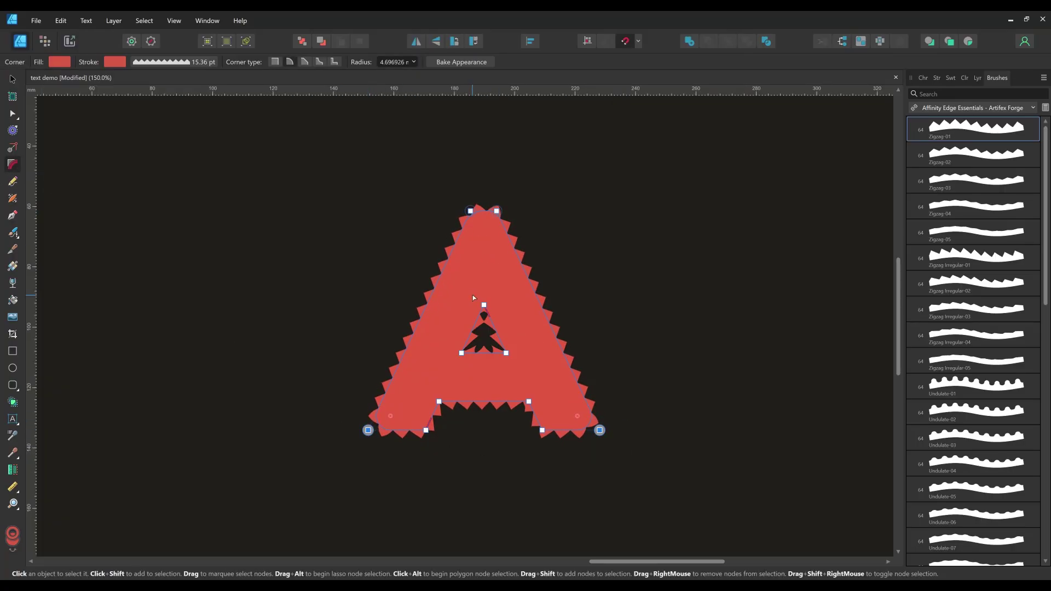
drag(484, 305, 485, 328)
click(649, 331)
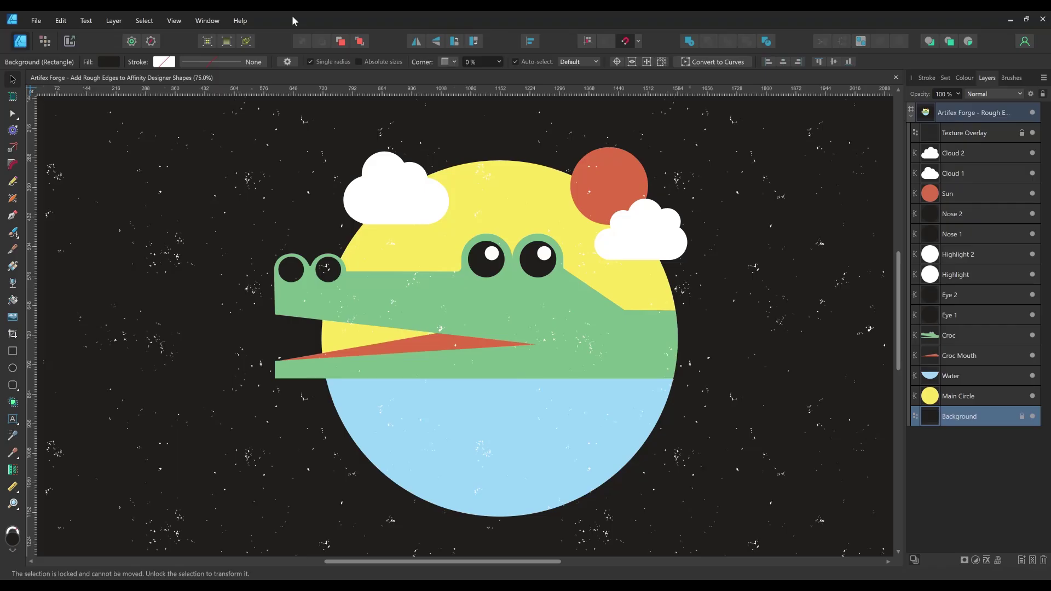
- Duplicate the Main Circle layer and drag the copy above the Water layer
right_click(998, 390)
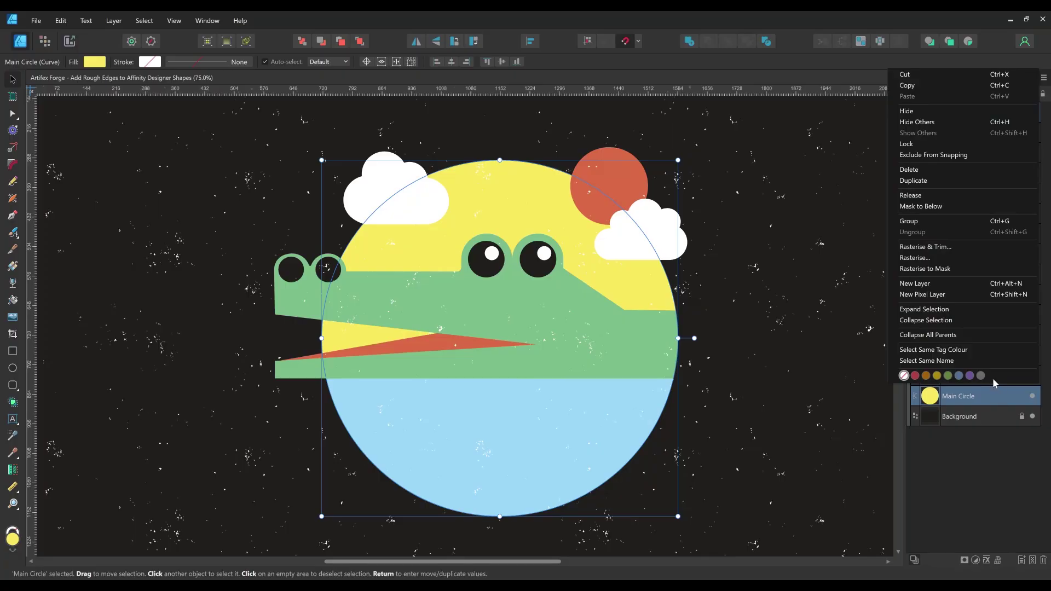
click(966, 181)
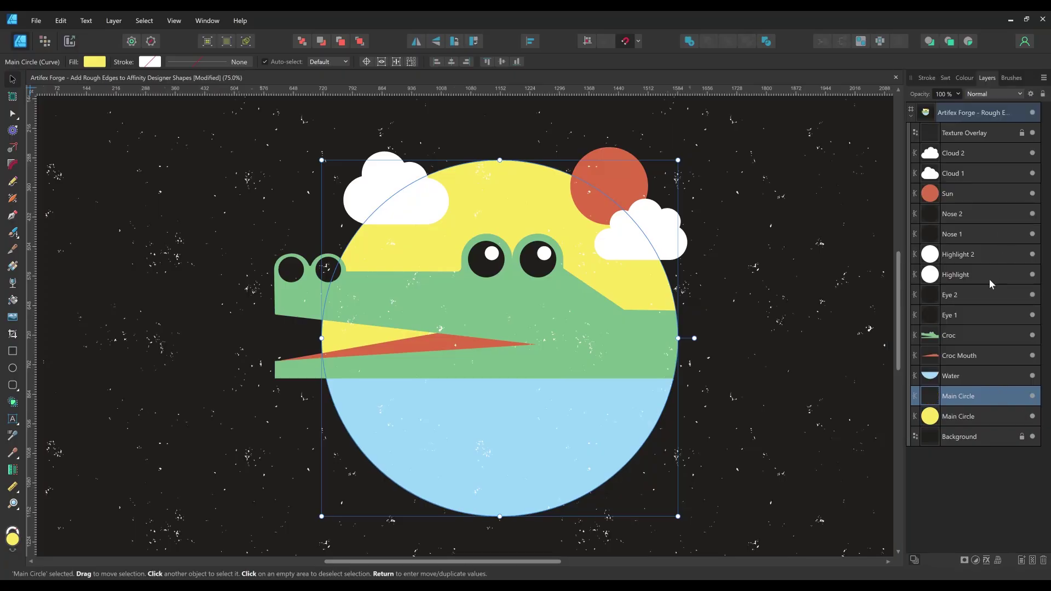
drag(983, 396, 980, 372)
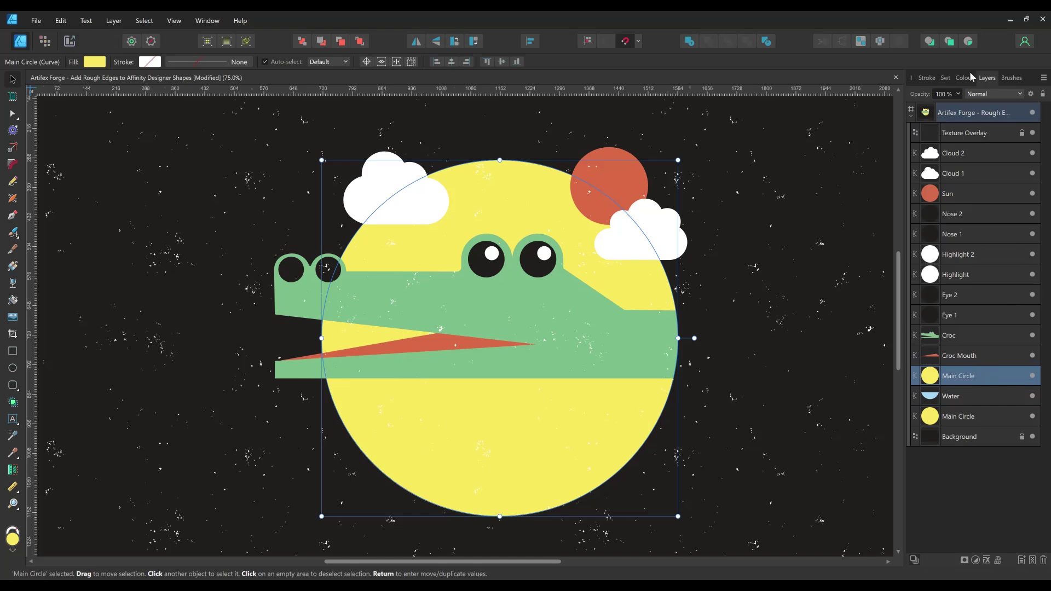
- Remove the copied circle's fill and give its outline the Rough/Organic-05 brush
click(945, 80)
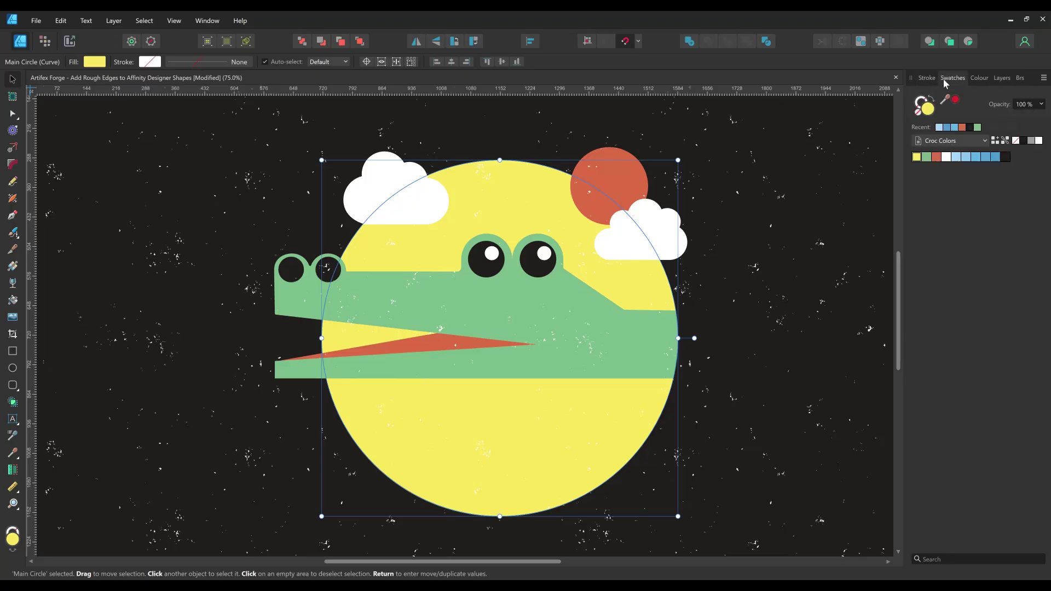
click(925, 109)
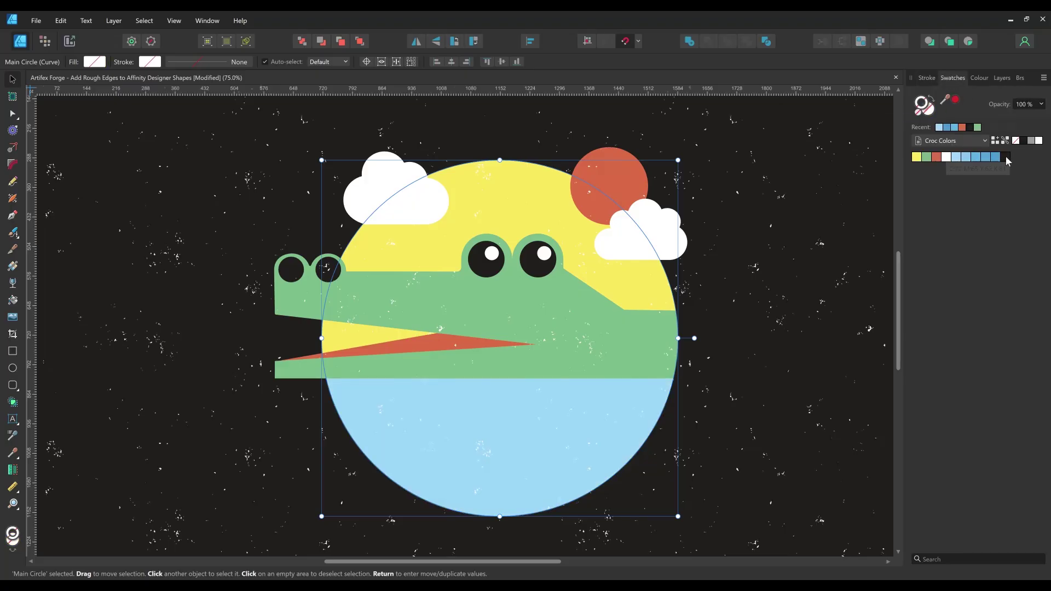
click(1019, 77)
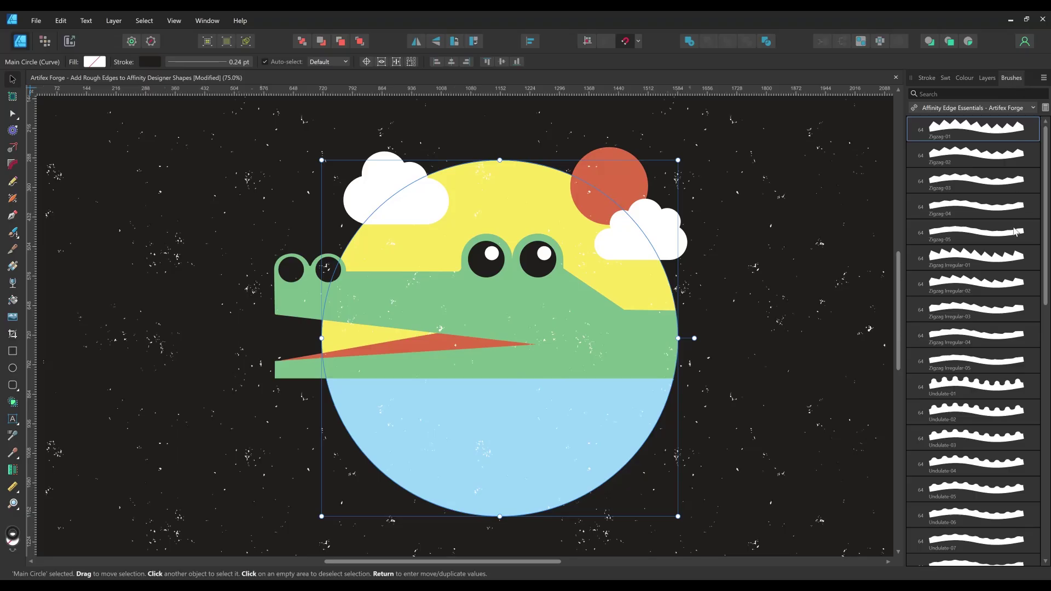
scroll(1026, 249, down, 5)
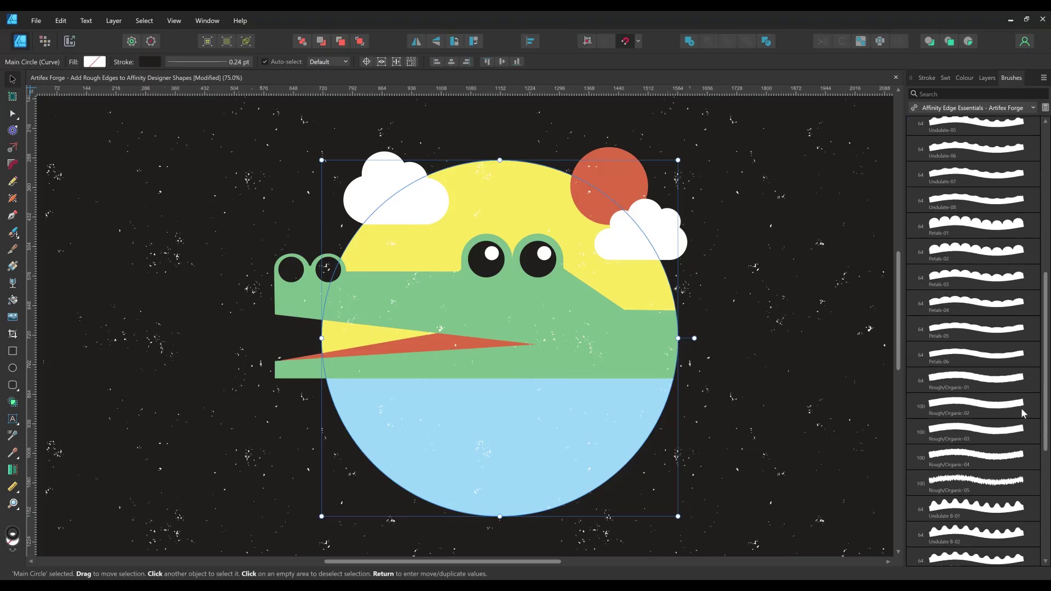
click(978, 488)
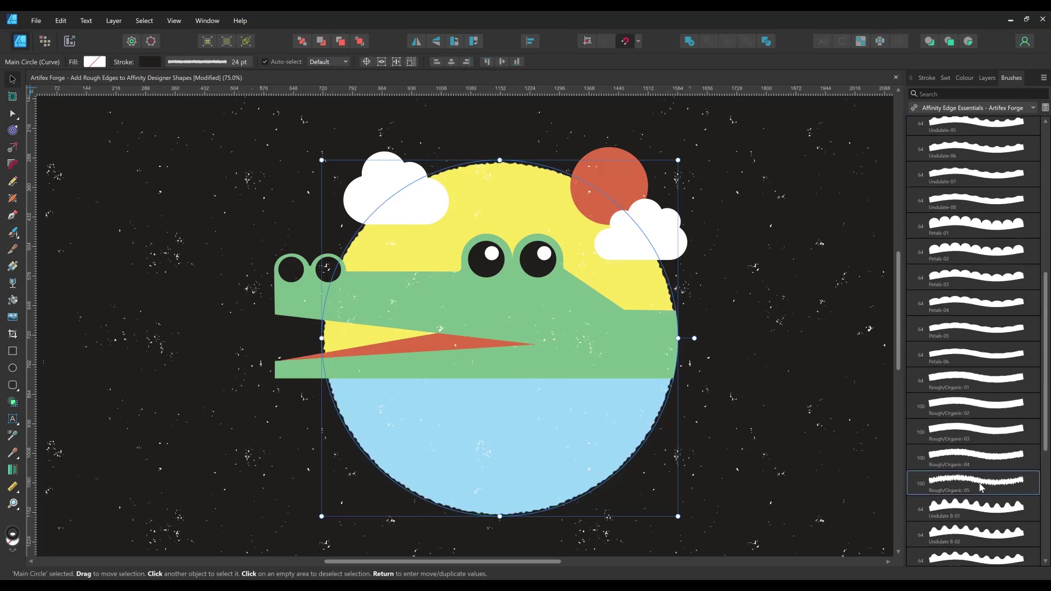
- Set the circle outline width to 42 pt and select the Croc layer
click(927, 77)
click(1033, 111)
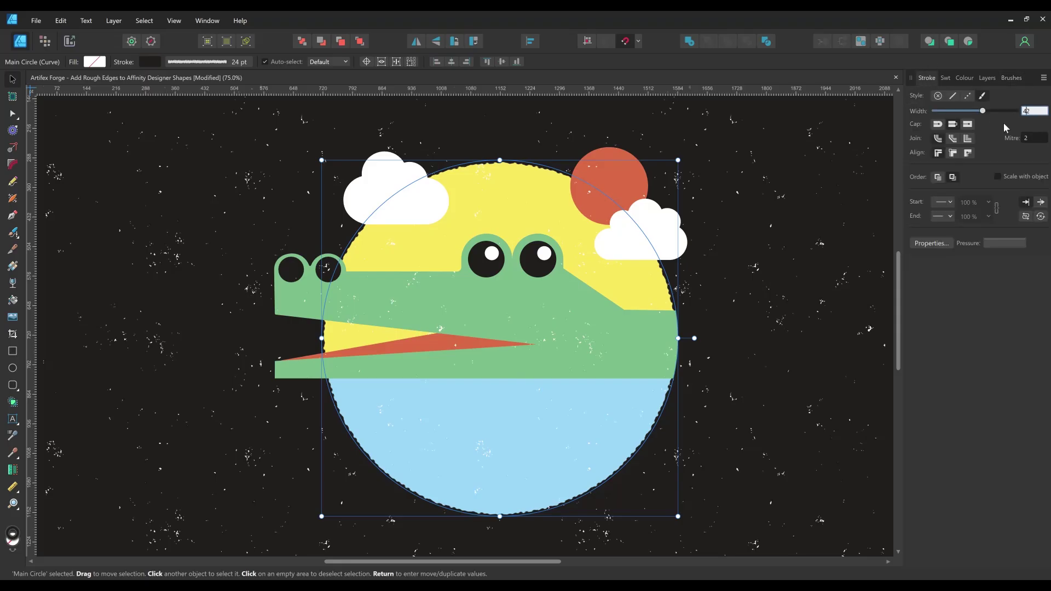
key(Return)
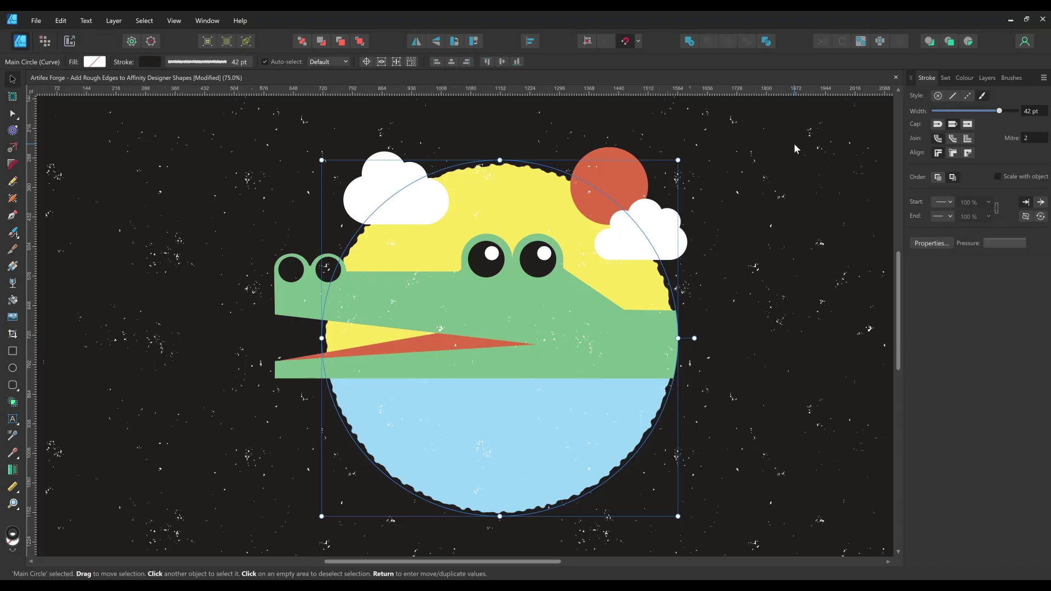
click(987, 77)
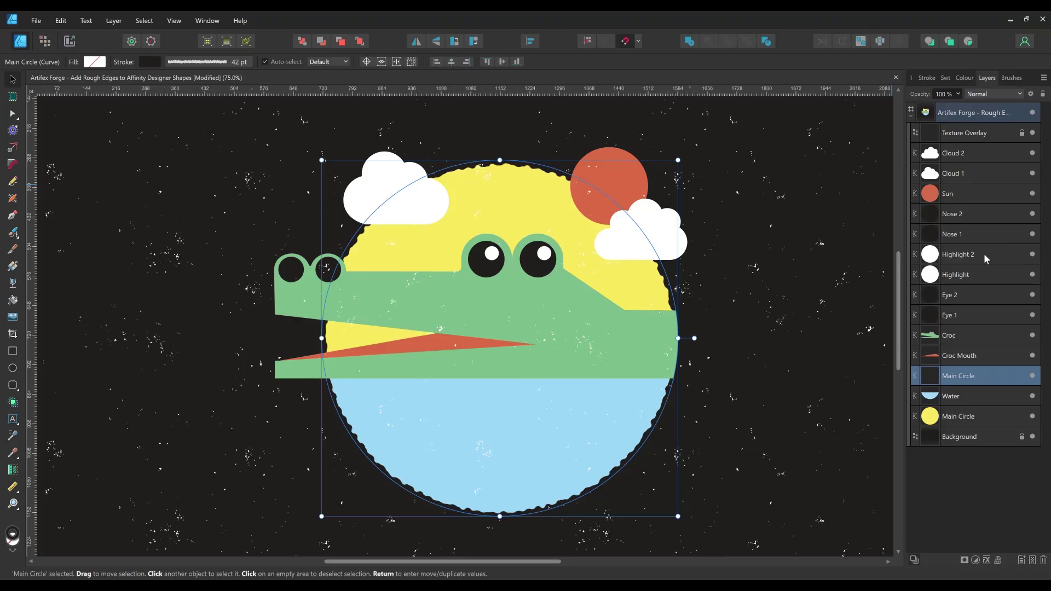
click(966, 335)
scroll(388, 273, up, 5)
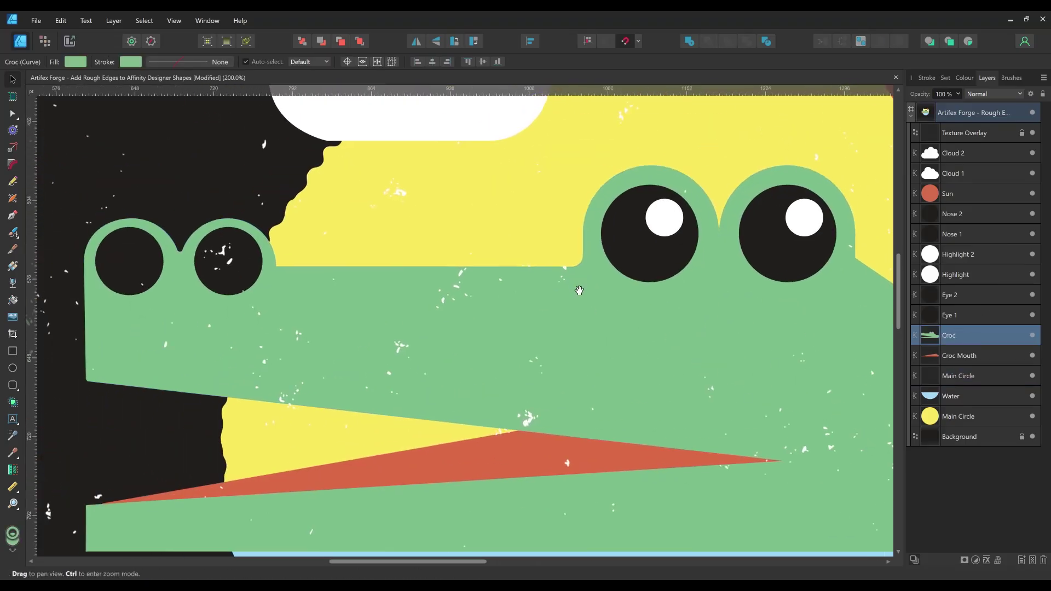
- Give the croc a Rough/Organic-01 brush outline in the same green as its body
click(1011, 78)
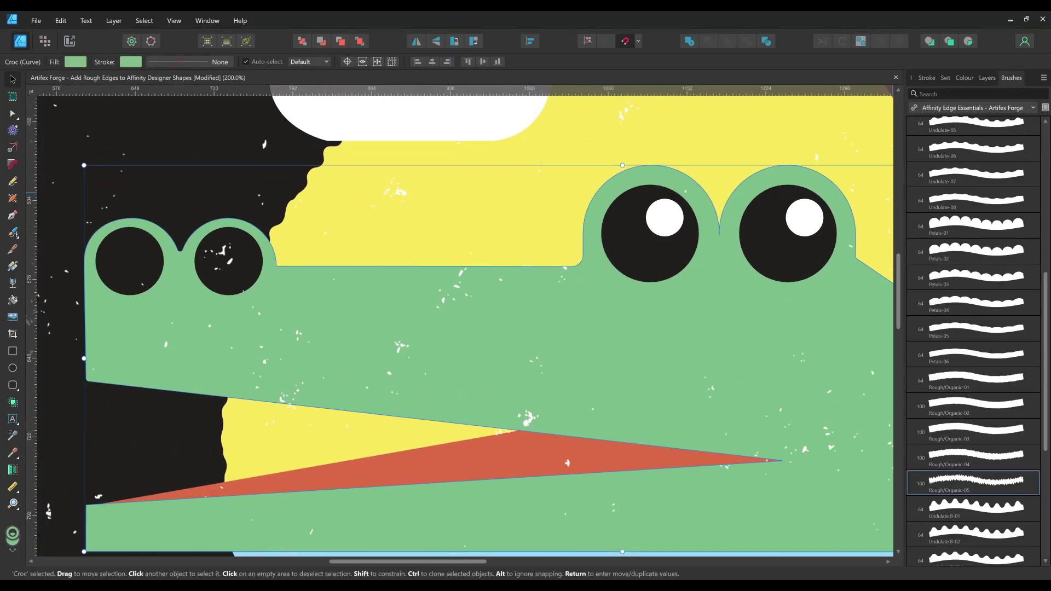
click(977, 383)
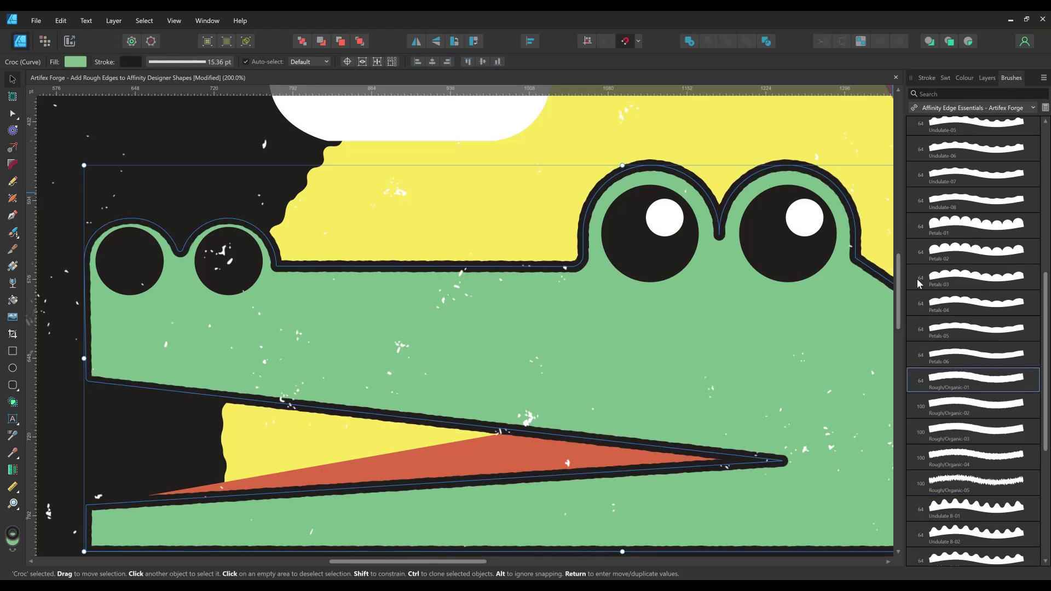
click(944, 79)
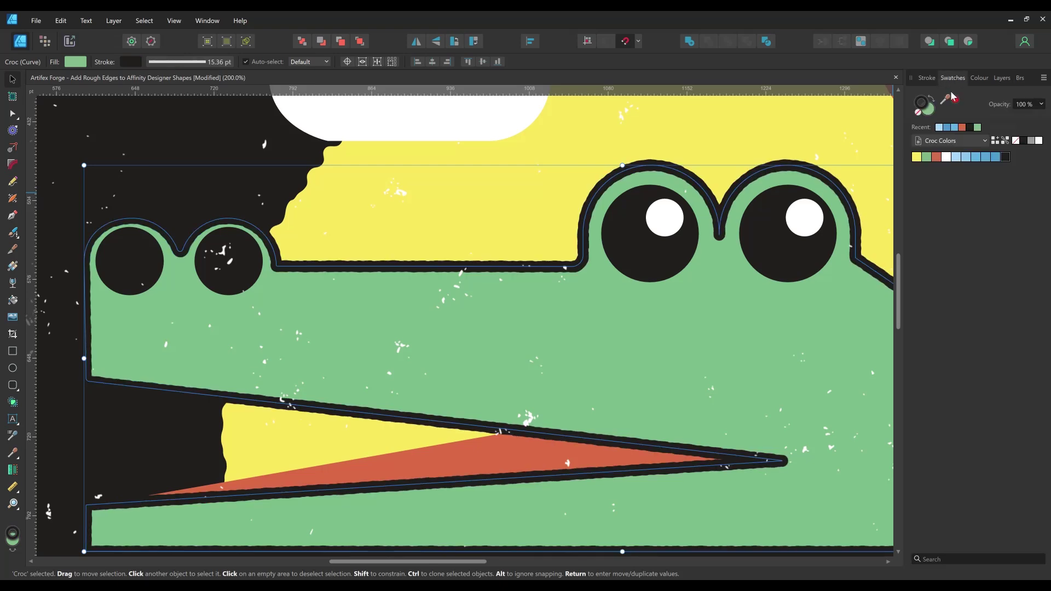
click(977, 128)
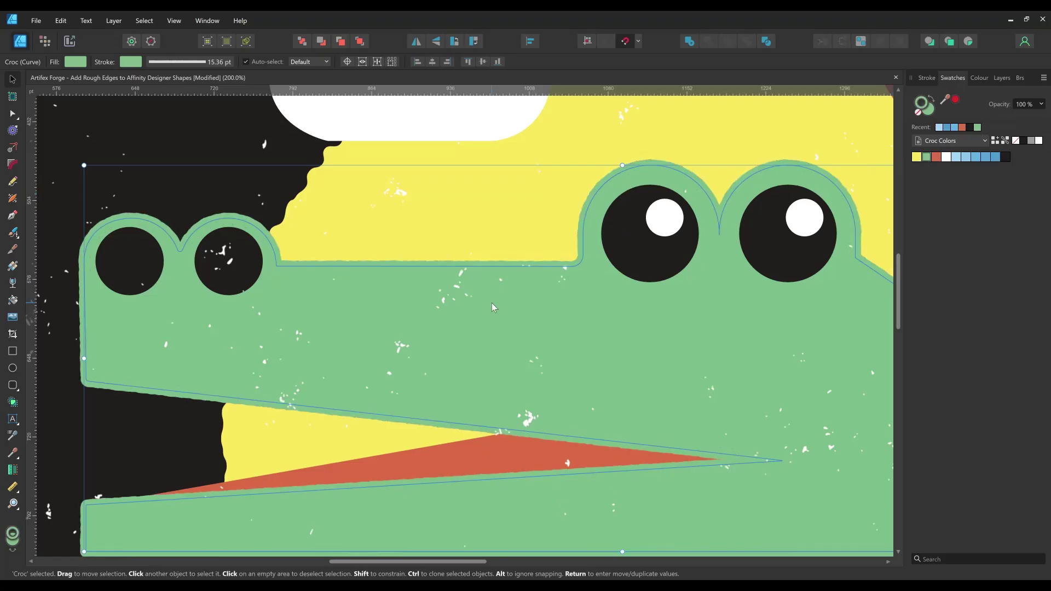
click(926, 79)
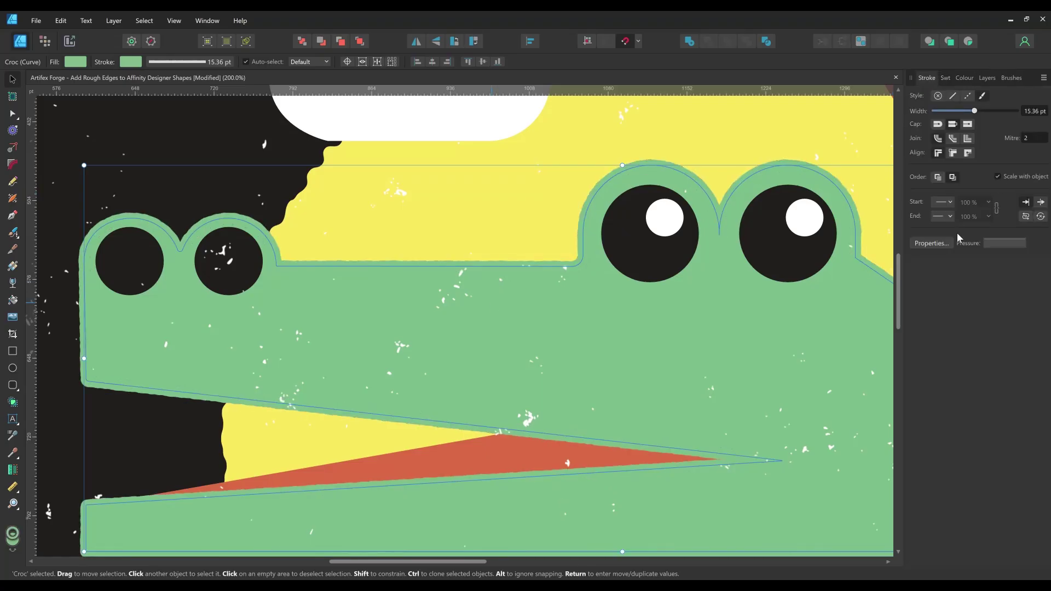
scroll(667, 320, down, 4)
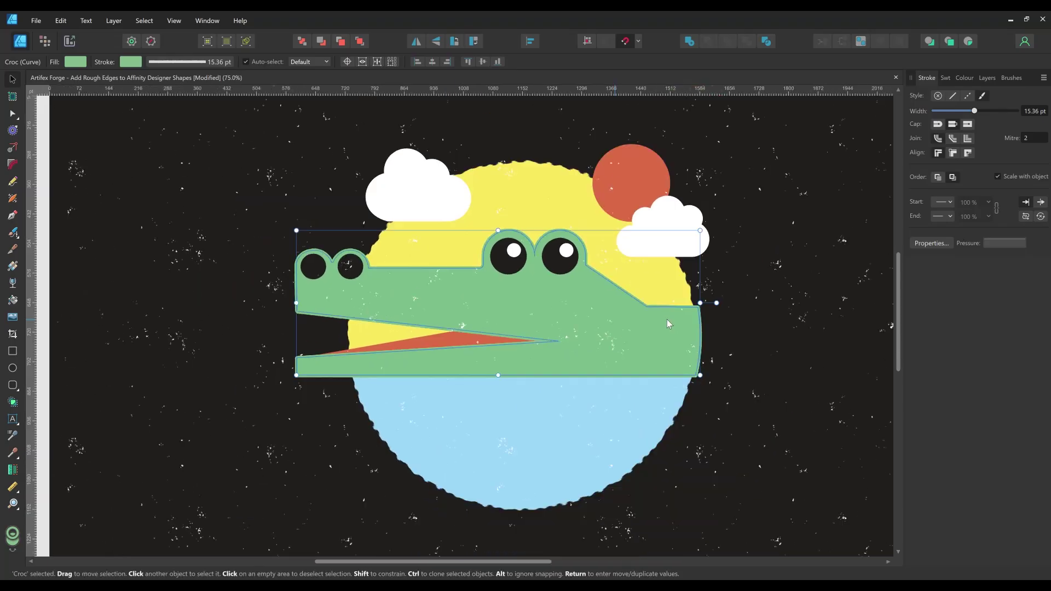
- Select the Main Circle outline and add nodes along its left and right sides
drag(718, 350, 723, 351)
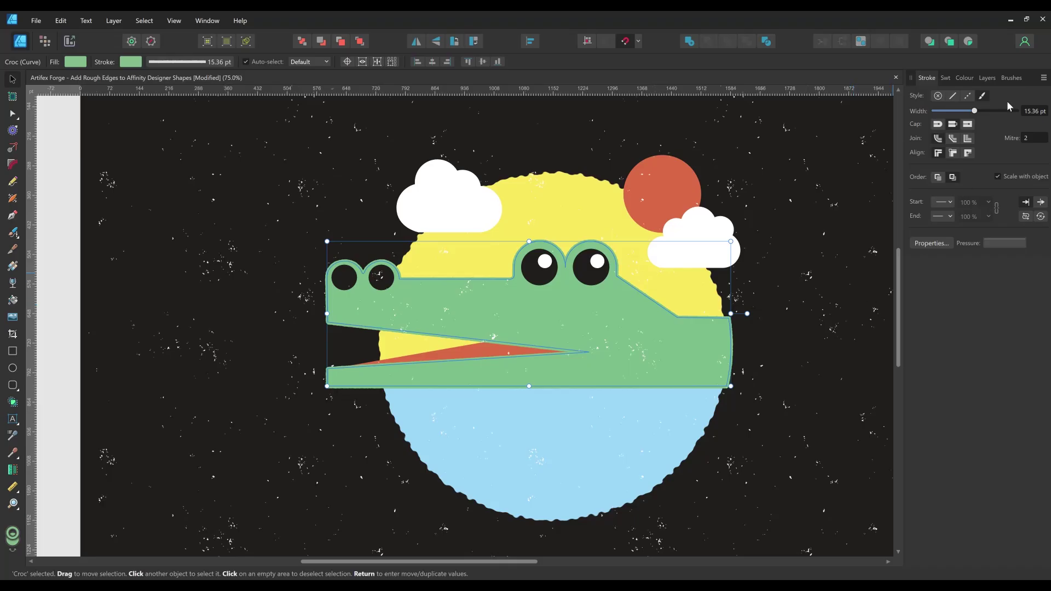
click(986, 78)
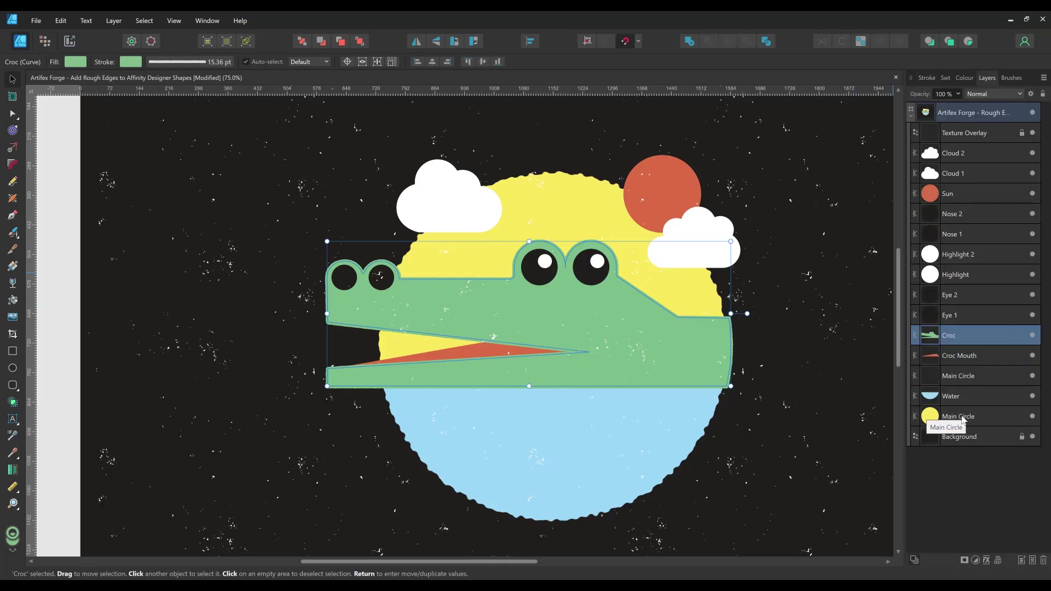
click(973, 372)
click(14, 115)
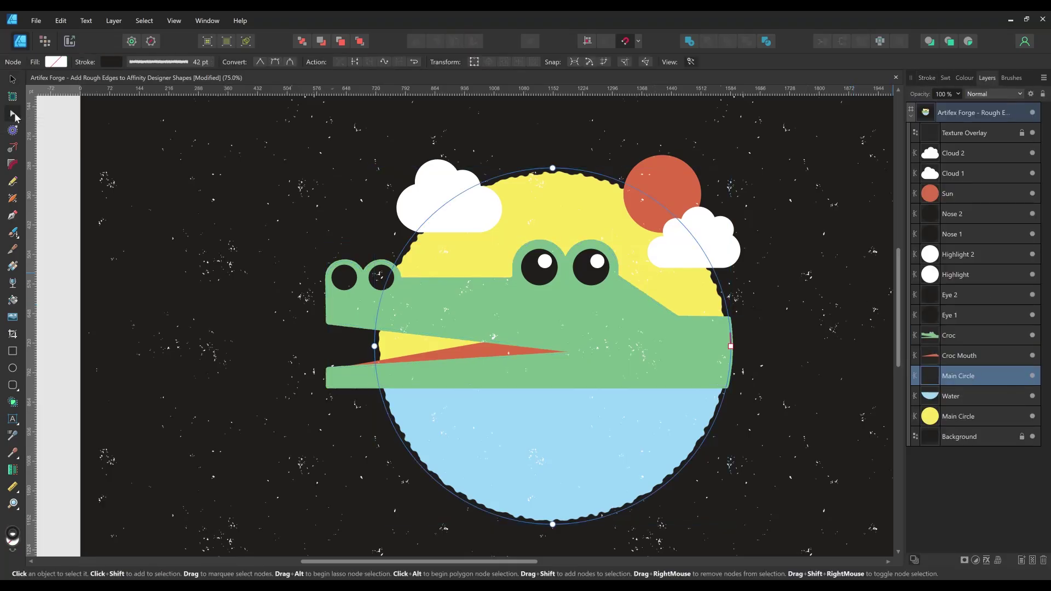
click(717, 276)
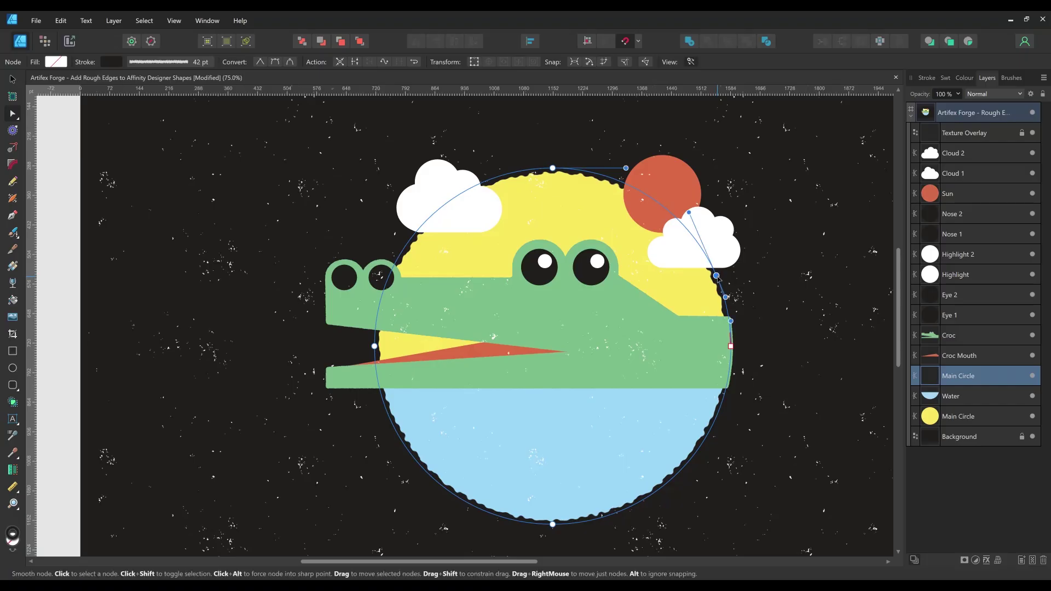
click(375, 363)
click(377, 378)
click(380, 394)
click(731, 321)
click(726, 296)
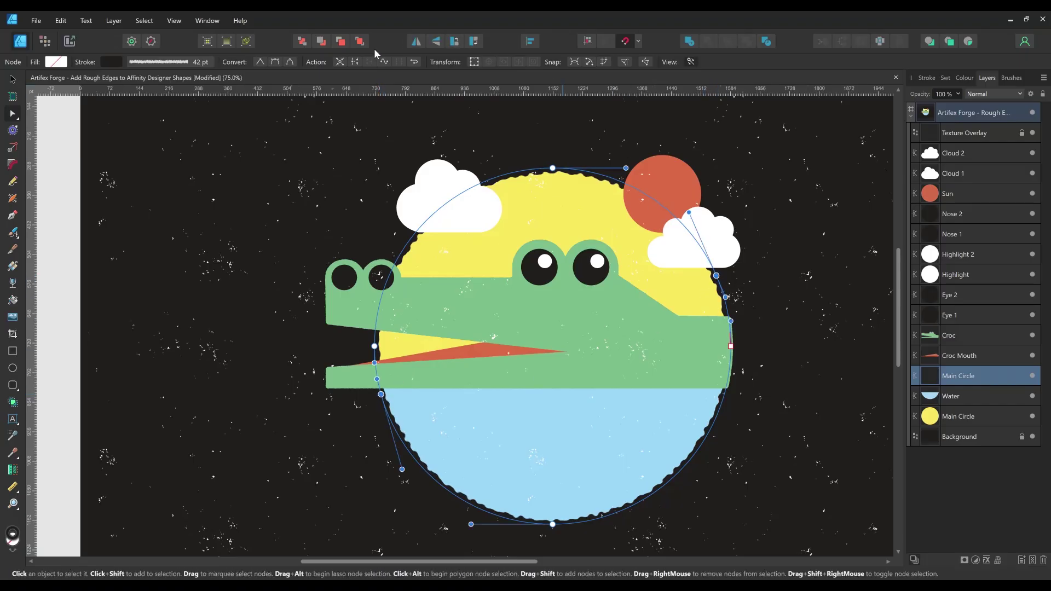
- Break the outline curve and move the upper piece above the Croc layer
click(358, 60)
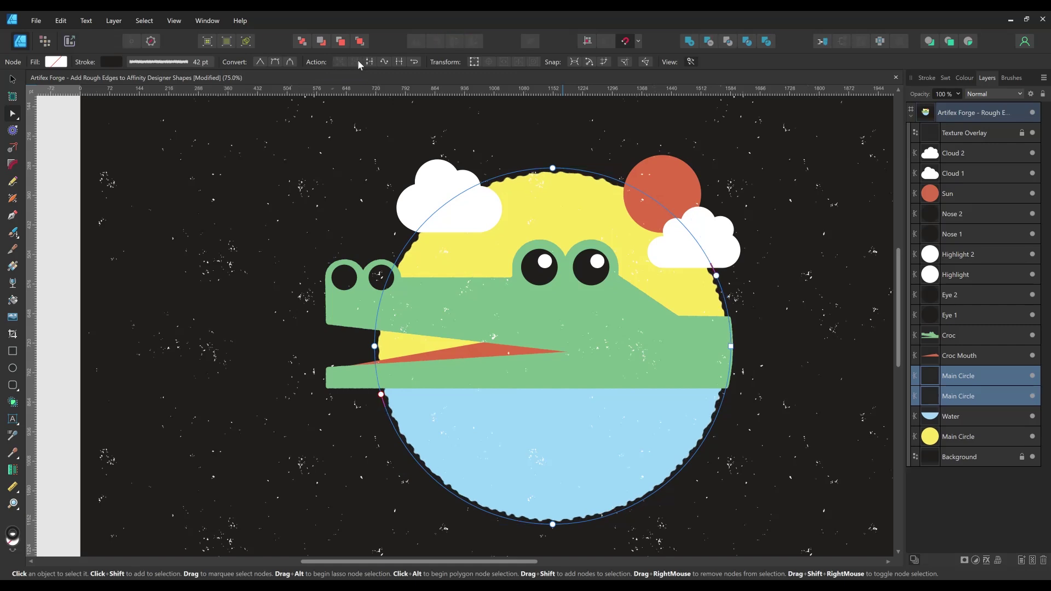
click(995, 376)
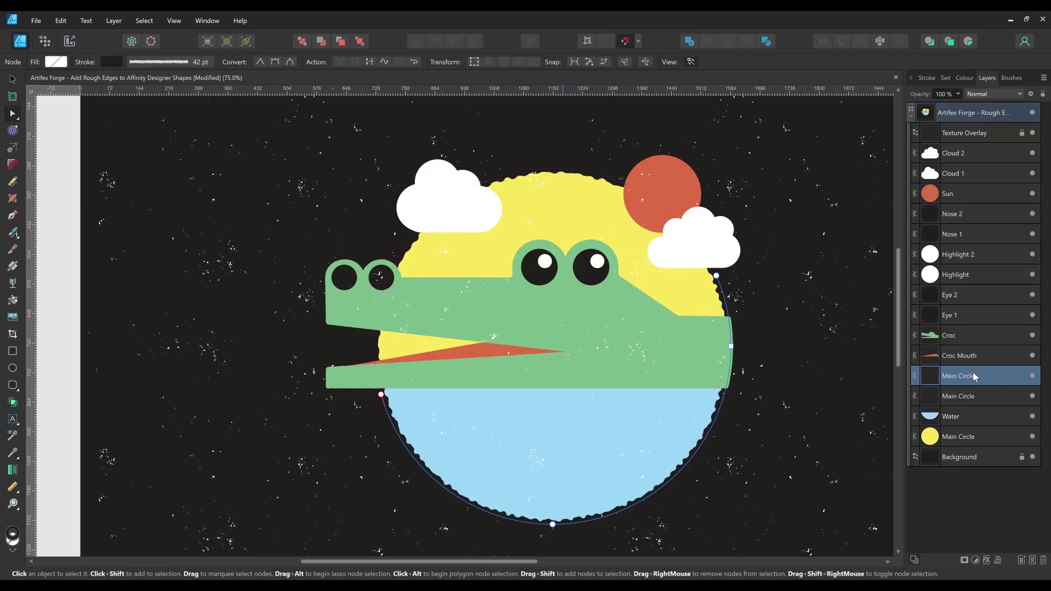
drag(973, 376, 974, 327)
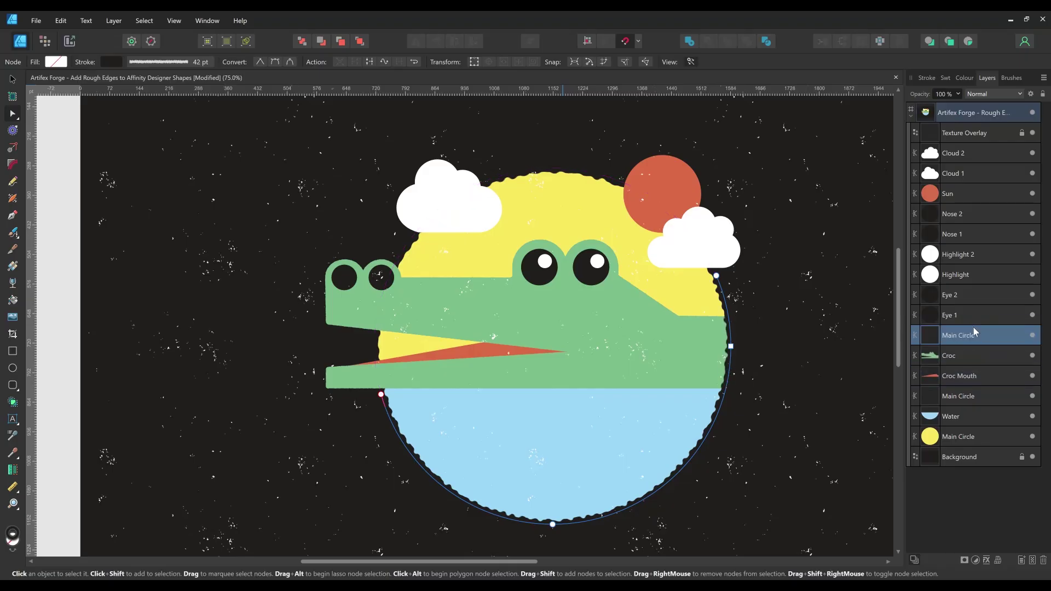
click(849, 390)
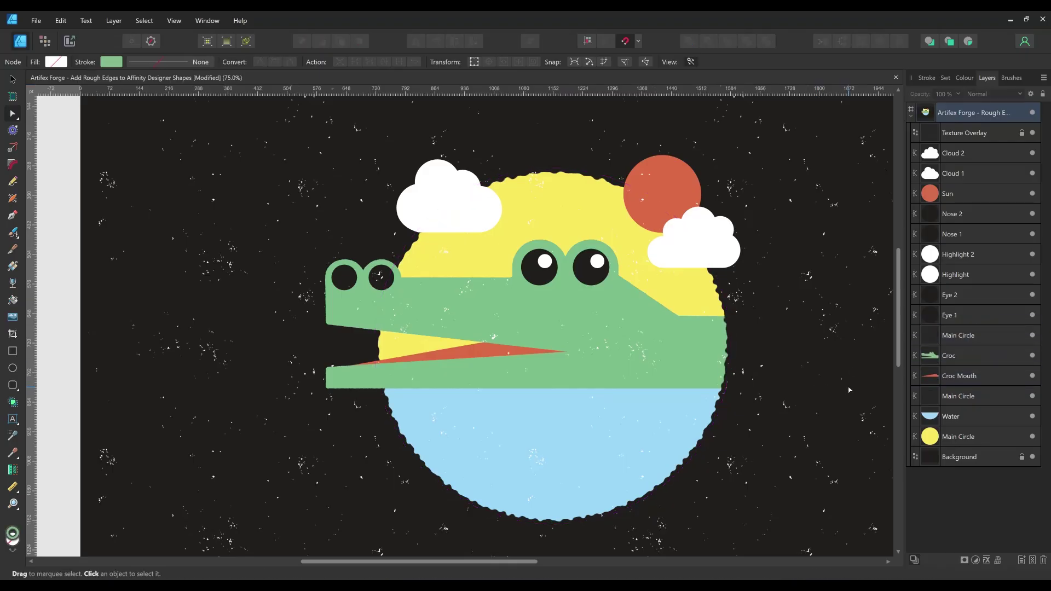
- Select Eye 1, Eye 2, Nose 1 and Nose 2 and zoom in on the croc's eyes
scroll(810, 377, right, 2)
scroll(810, 378, down, 1)
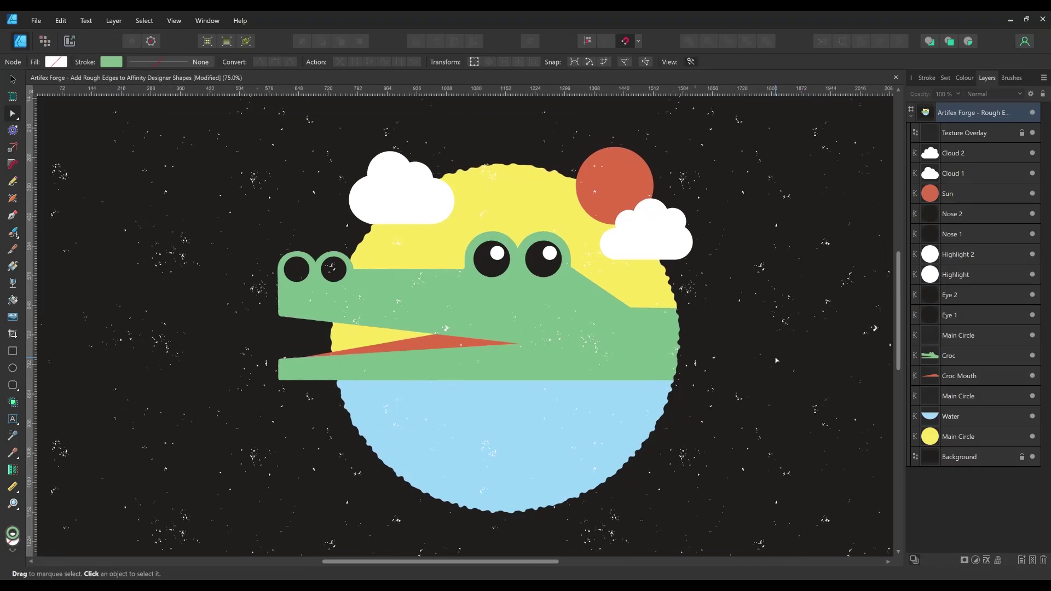
click(984, 215)
ctrl+click(983, 234)
ctrl+click(980, 295)
ctrl+click(982, 315)
scroll(552, 304, up, 5)
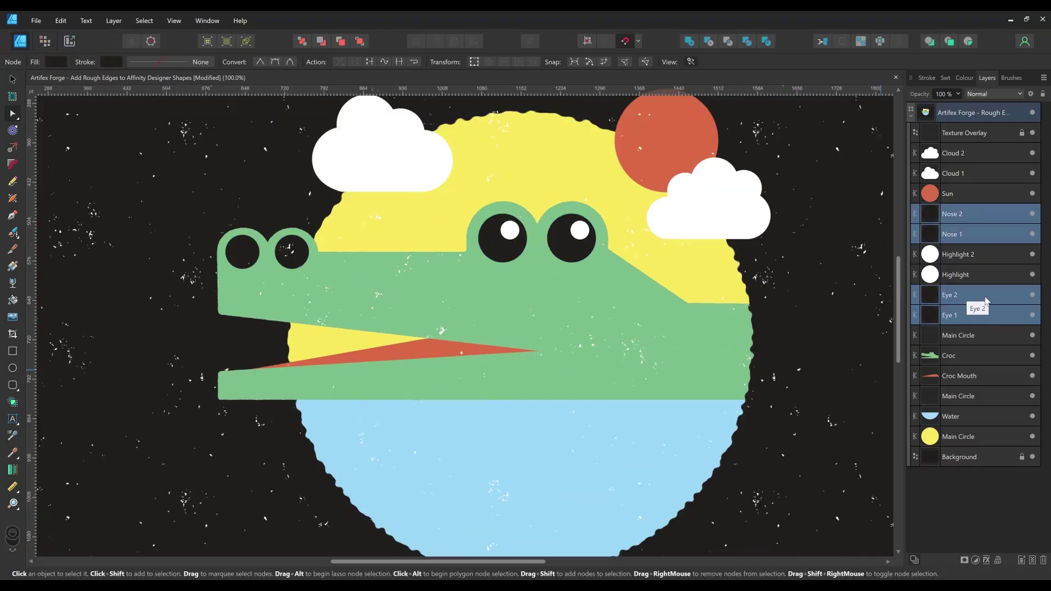
drag(709, 280, 822, 393)
- Give the eyes and nostrils a Rough/Organic-01 outline in black to match their fill
click(1011, 78)
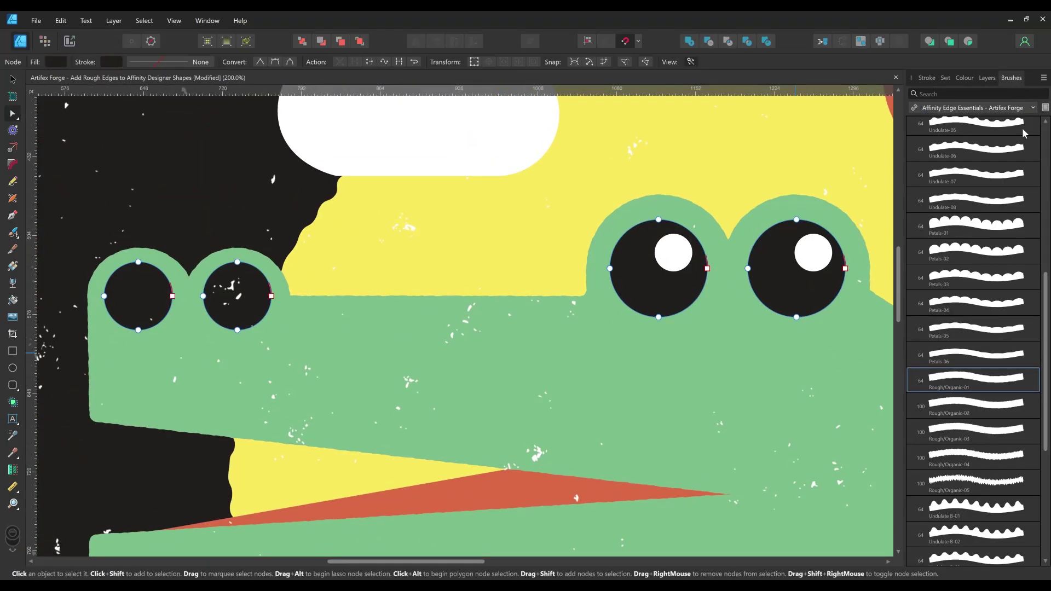
click(977, 380)
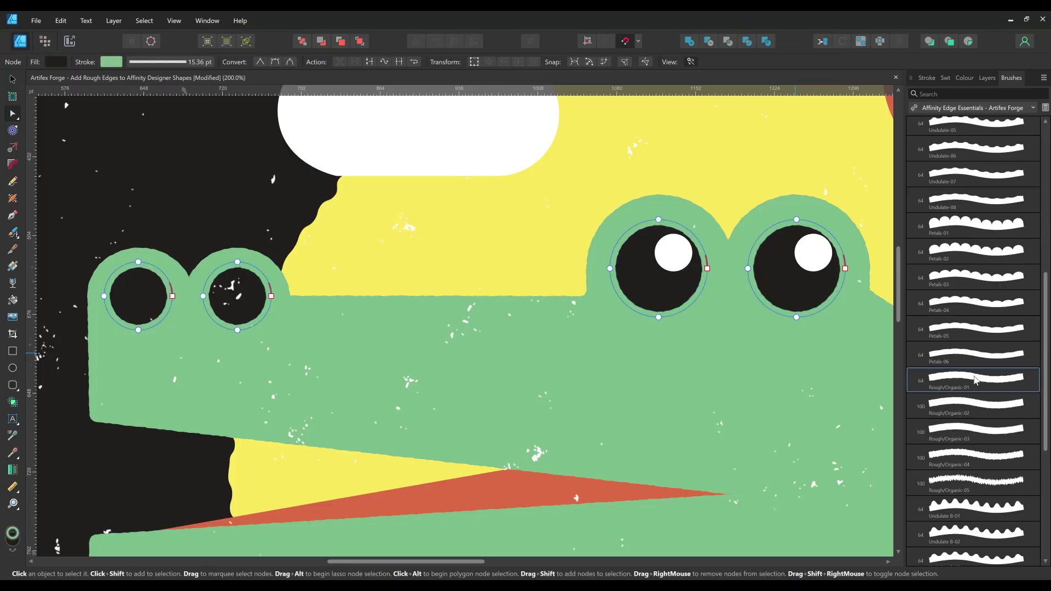
click(966, 78)
click(946, 78)
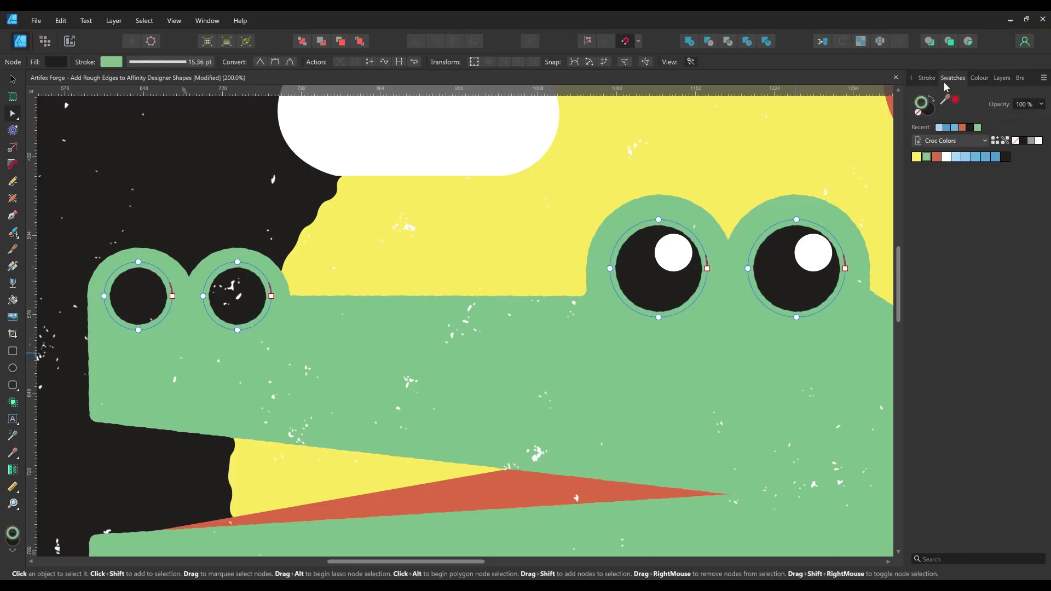
click(1006, 157)
click(927, 78)
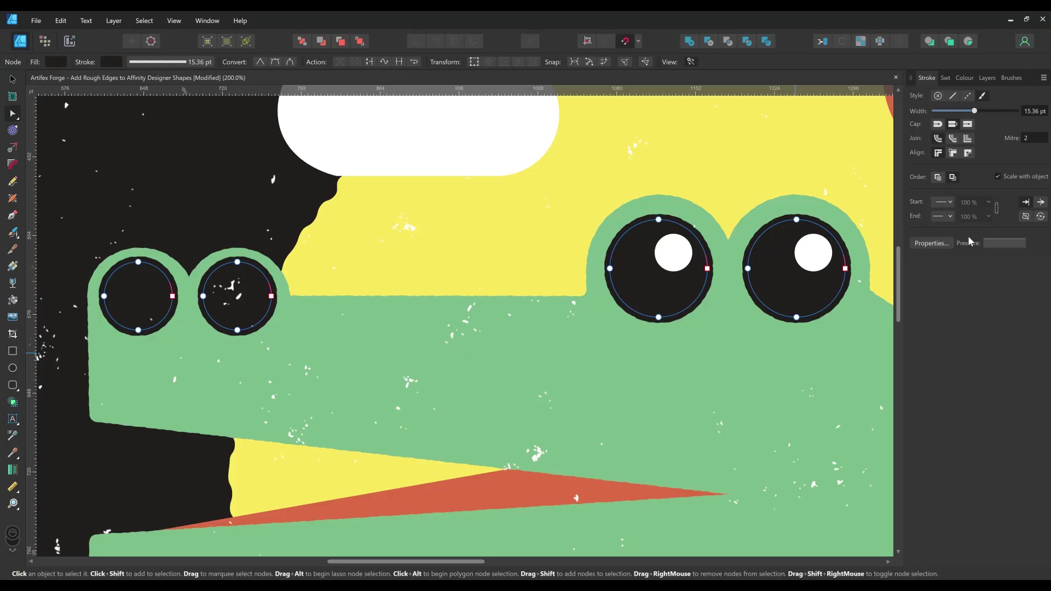
key(ctrl+1)
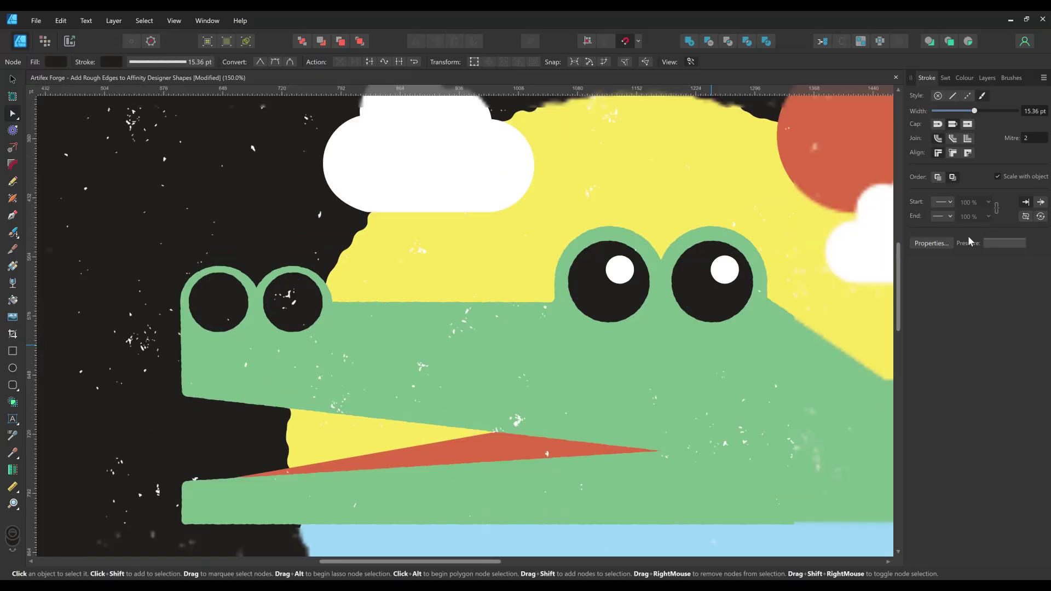
click(13, 232)
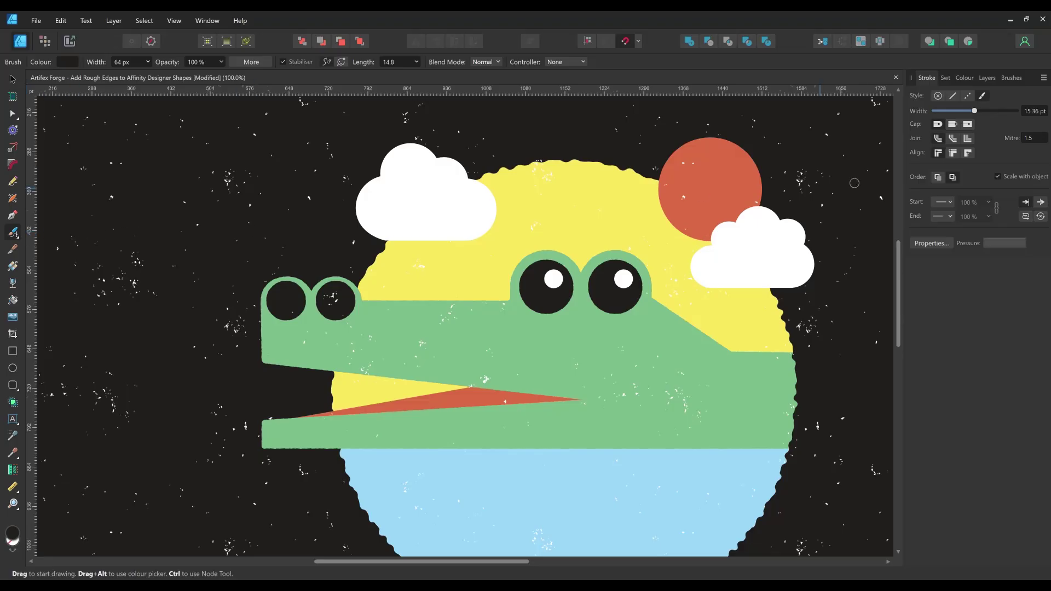
- Set the vector brush to croc green, Undulate B-04, at 46 pt width
click(945, 78)
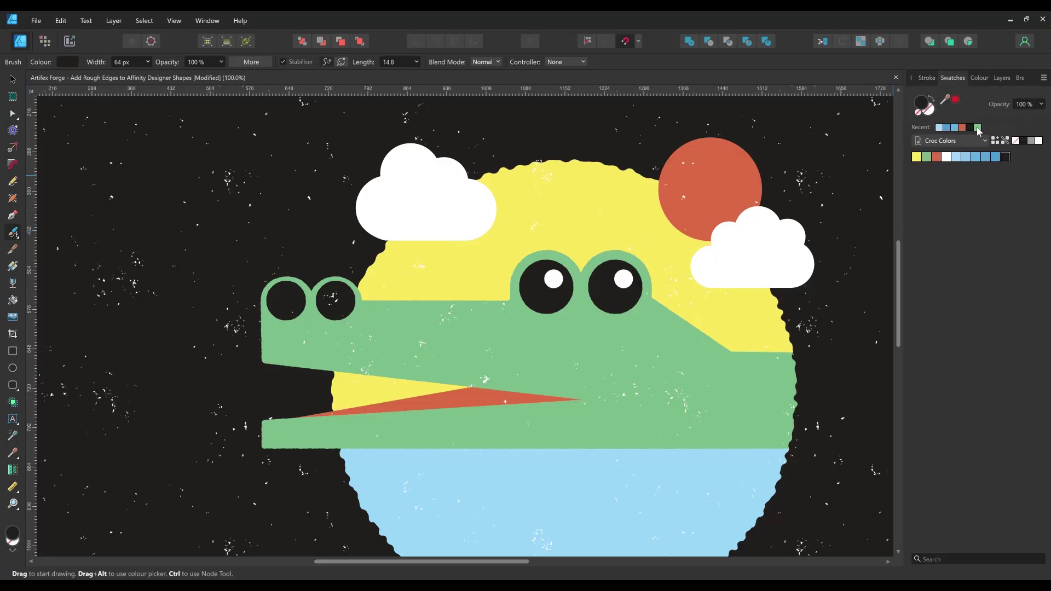
click(977, 128)
click(1019, 78)
scroll(1038, 253, down, 4)
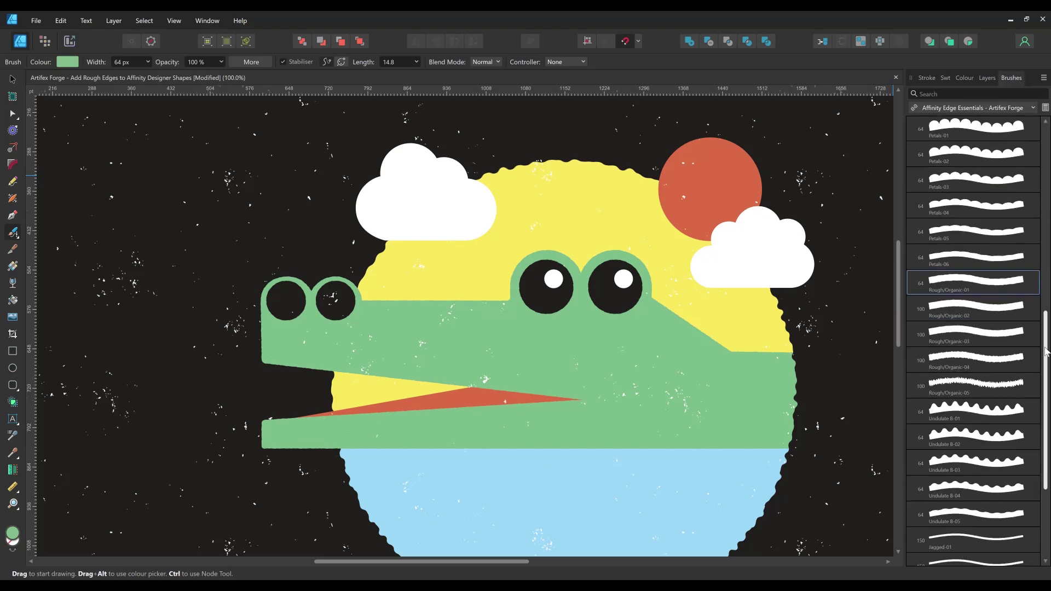
click(981, 410)
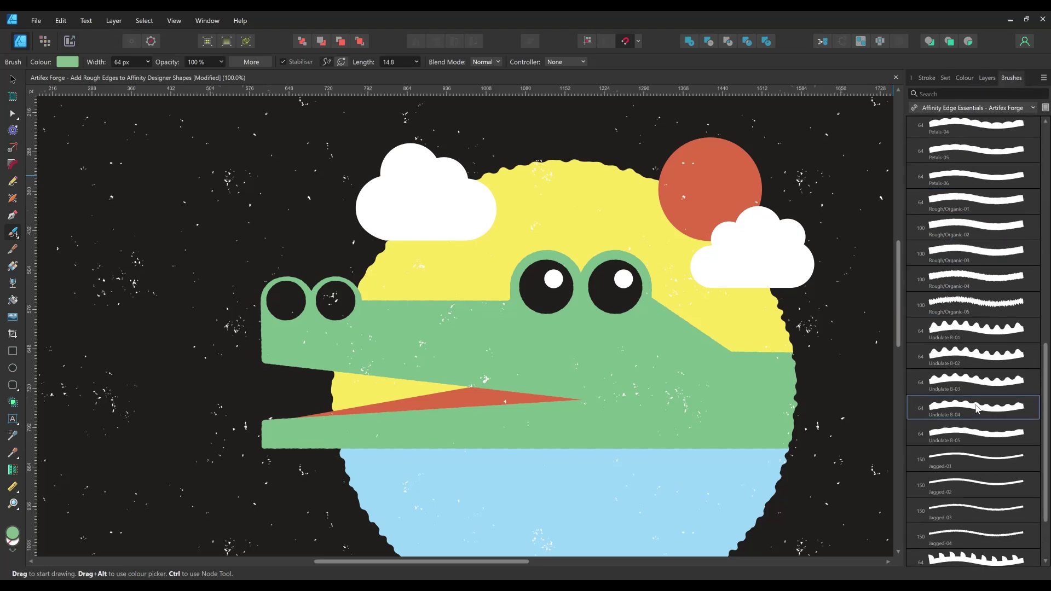
click(937, 80)
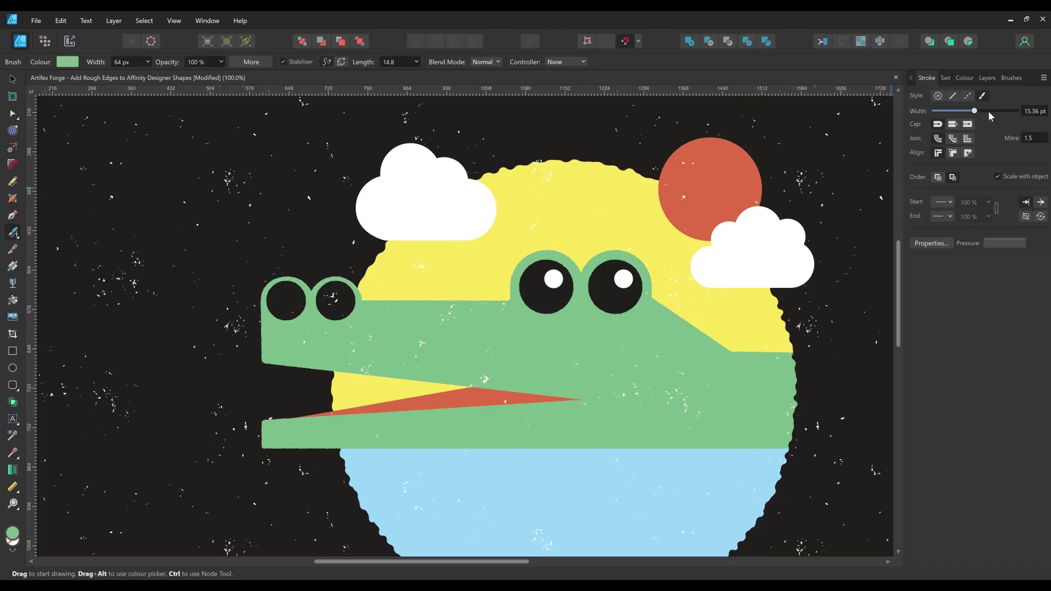
text(46)
key(Return)
- Paint the wavy stroke along the croc's back and pull its start up beside the eye
click(987, 78)
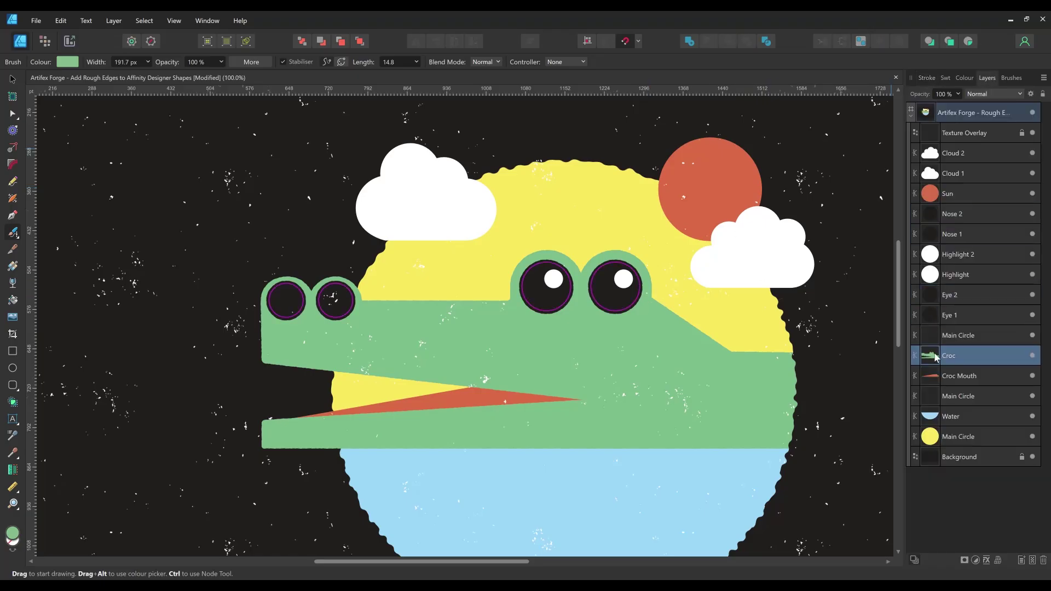
mouse_move(639, 289)
mouse_down()
mouse_move(737, 348)
mouse_move(831, 341)
mouse_move(788, 348)
mouse_up()
key(ctrl)
drag(641, 280, 645, 283)
click(842, 370)
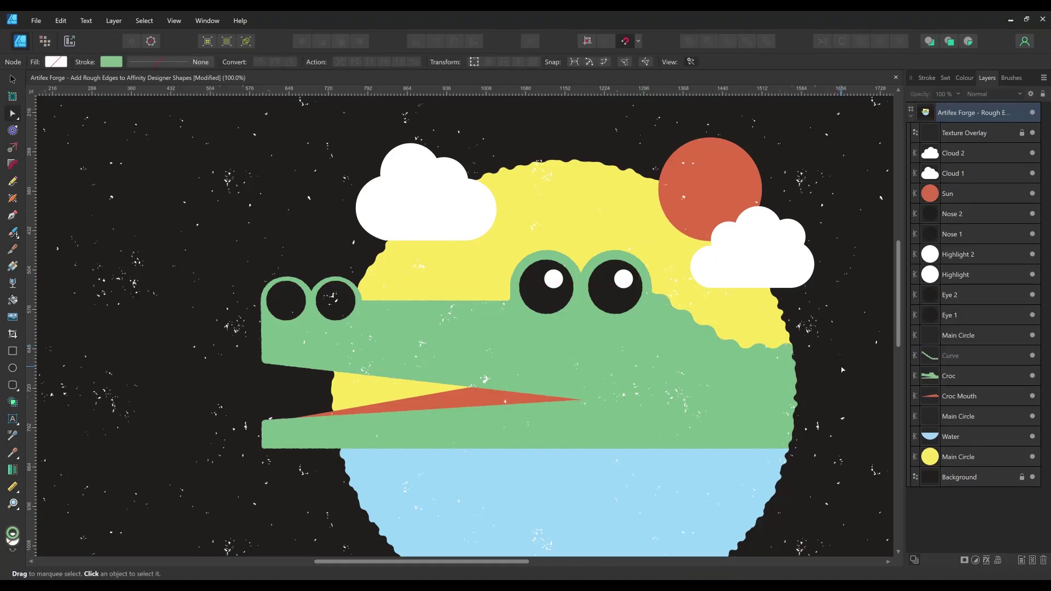
- Set up the vector brush with Undulate B-05, the red swatch and 40 pt width
click(16, 233)
click(1010, 78)
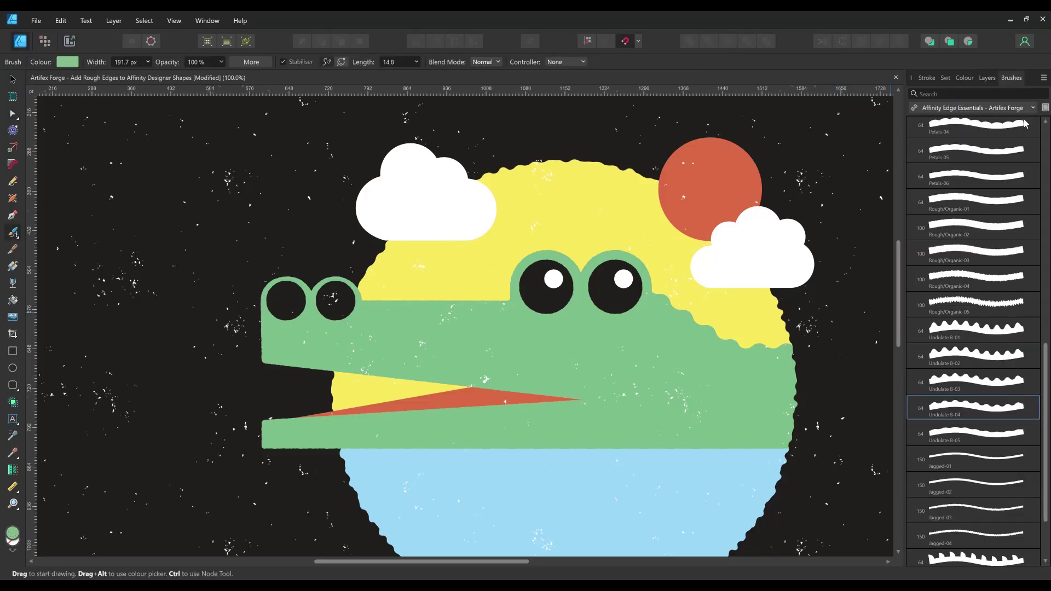
click(976, 436)
click(944, 78)
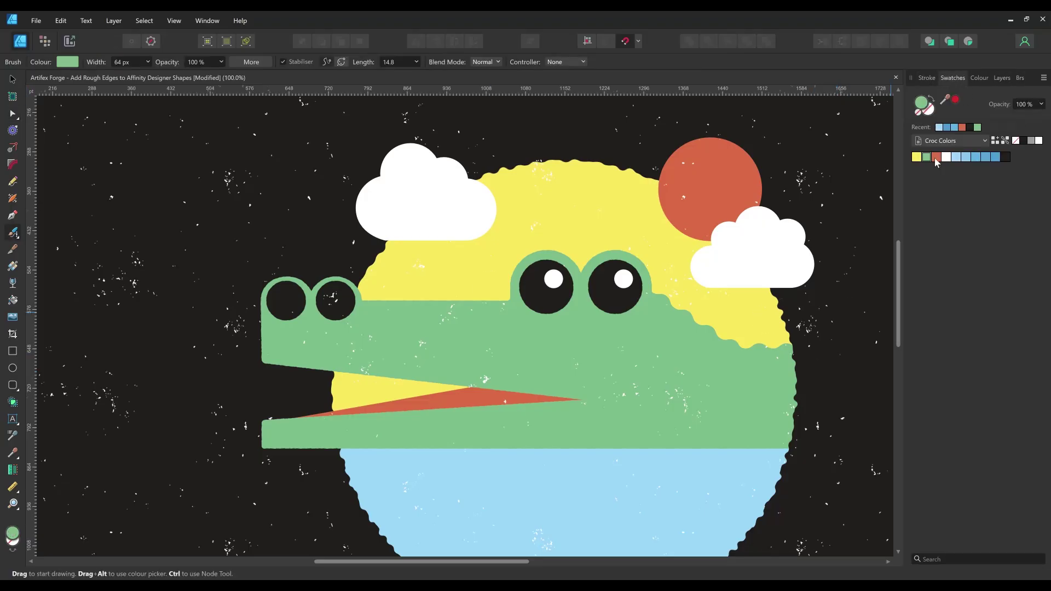
click(935, 158)
click(926, 78)
text(40)
key(Return)
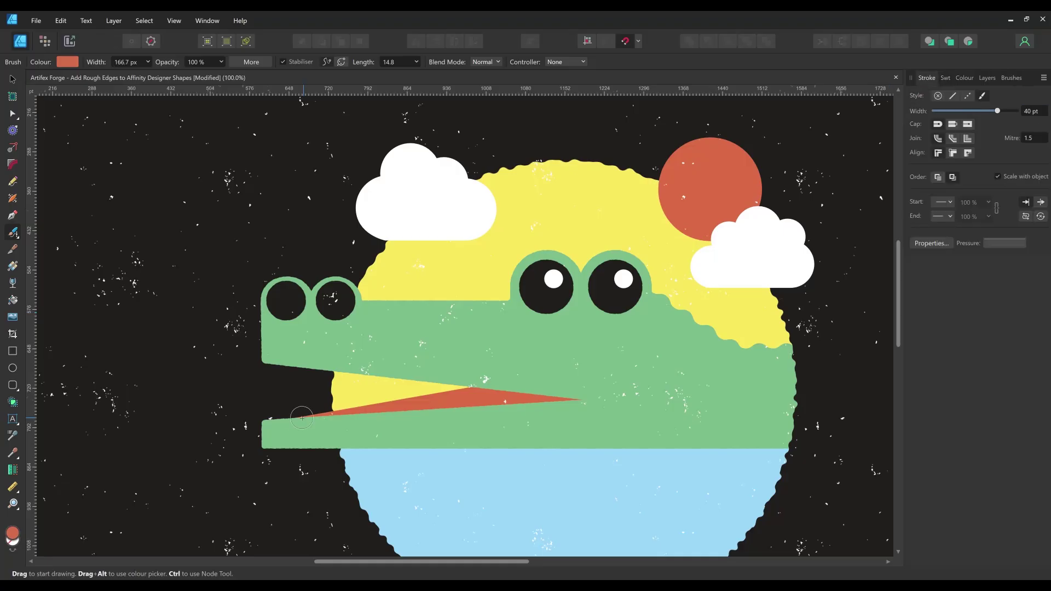
- With Croc Mouth selected, paint a rough red edge along the lower jaw
click(987, 78)
click(969, 396)
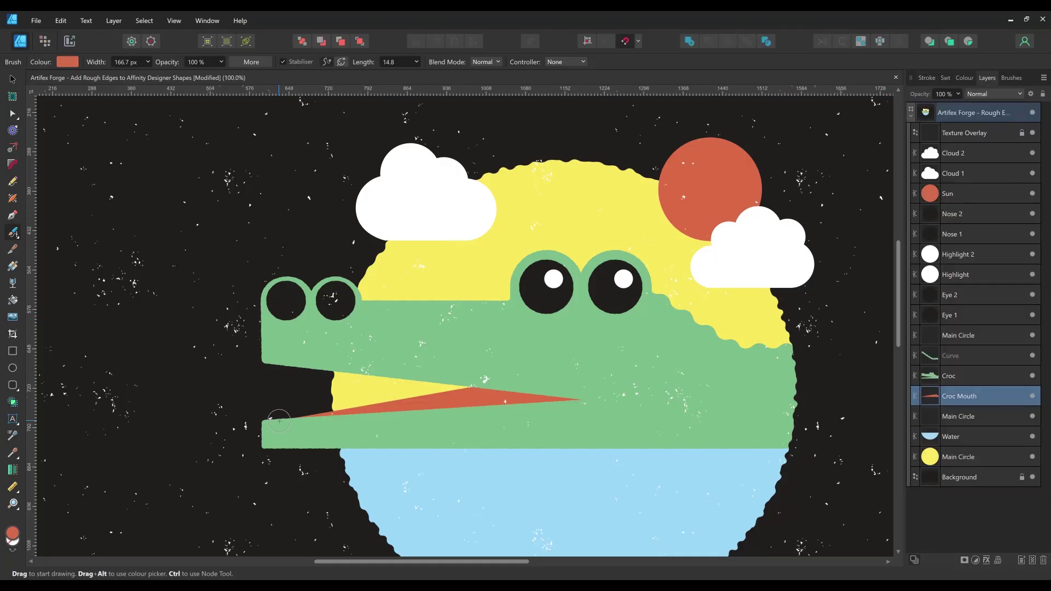
drag(279, 421, 495, 378)
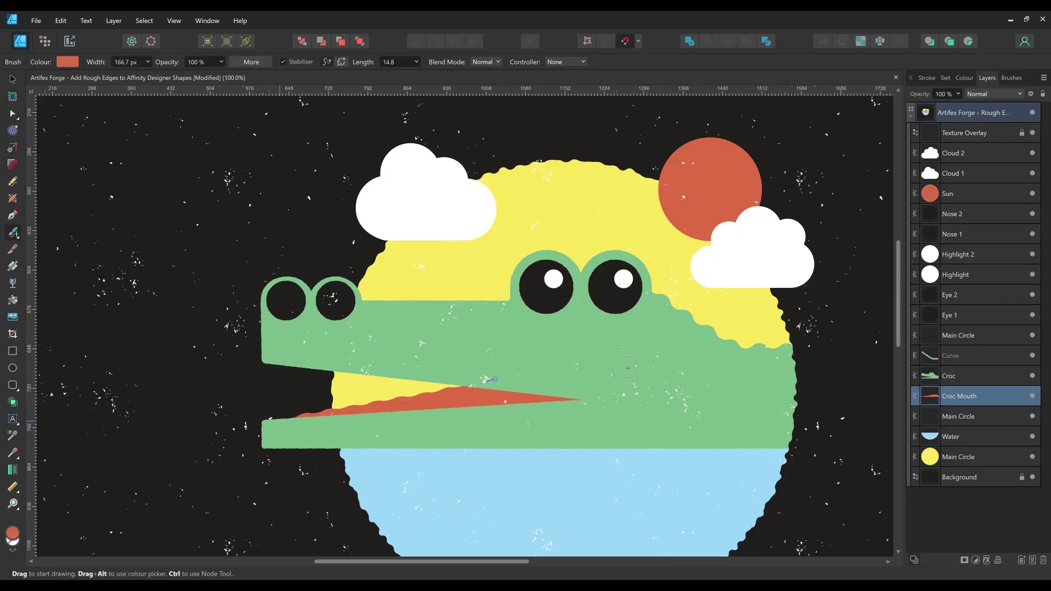
- Apply the Zigzag-01 brush to the Sun's outline at 42 pt stroke width
click(12, 78)
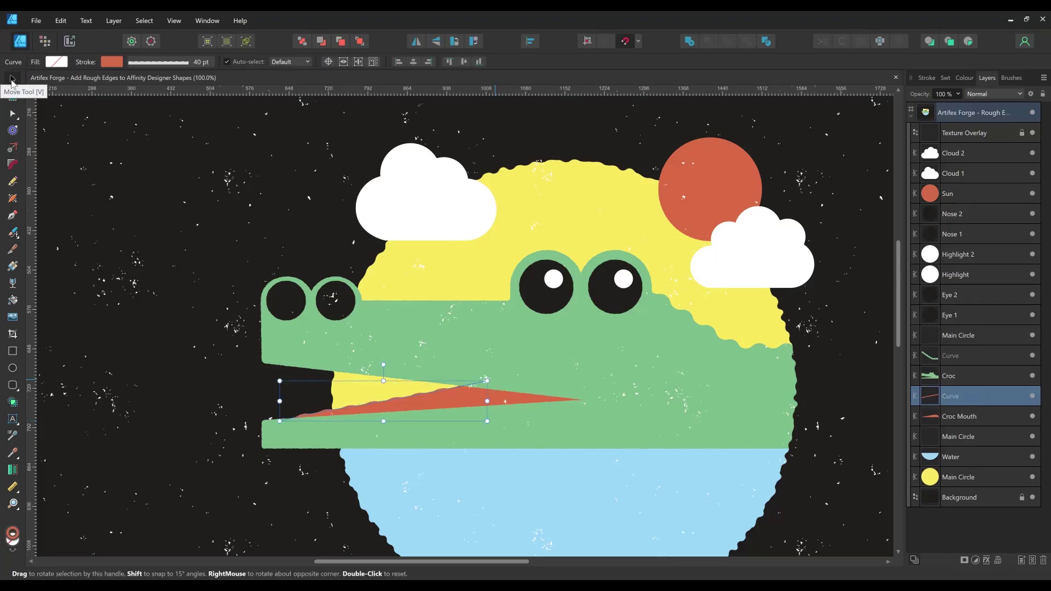
click(978, 192)
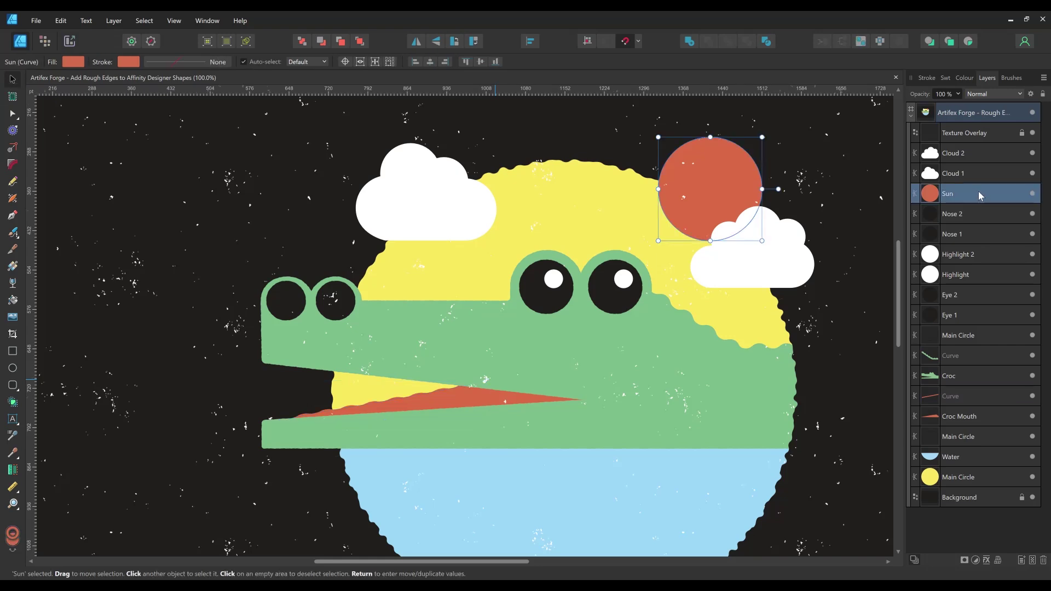
click(1020, 80)
scroll(1013, 164, up, 5)
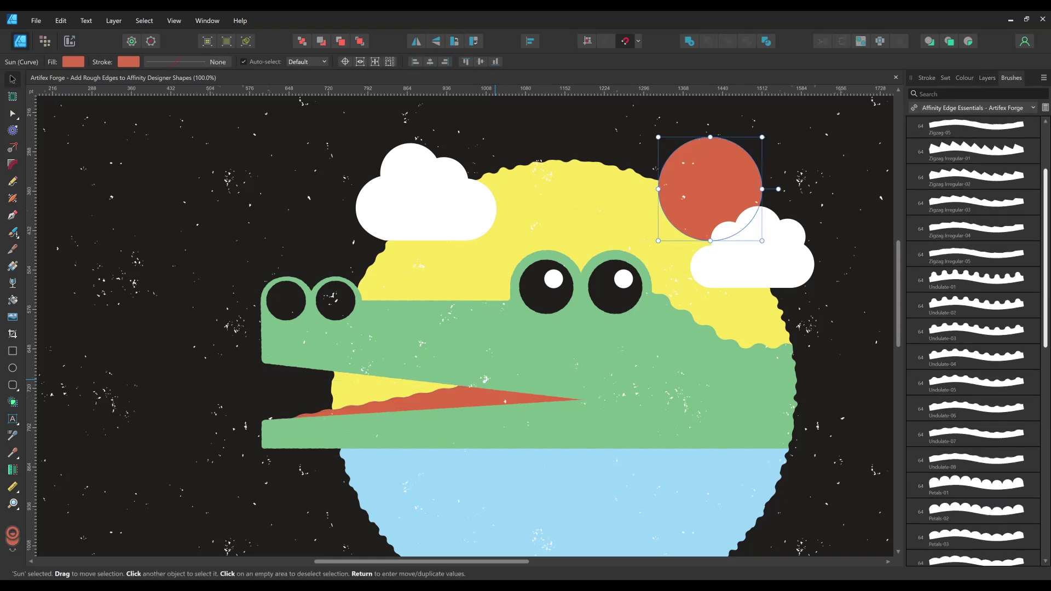
click(990, 133)
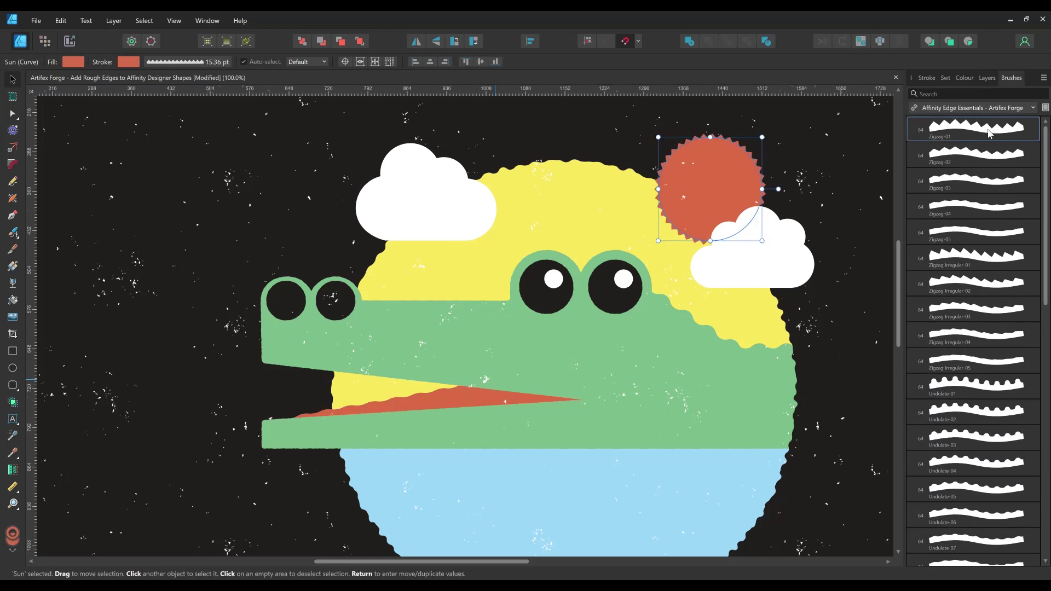
click(926, 78)
click(1041, 112)
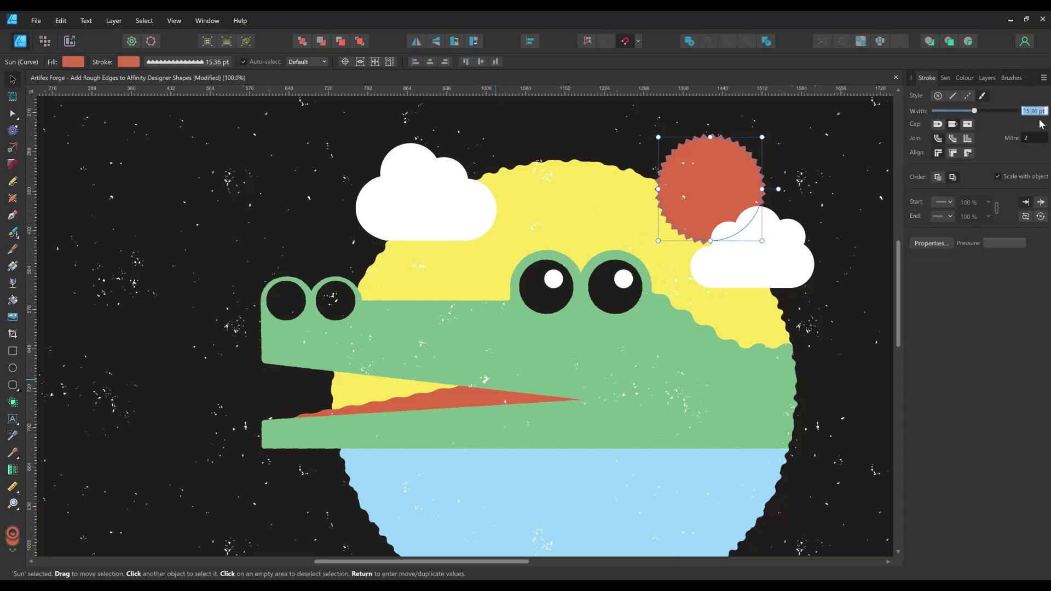
text(42)
key(Return)
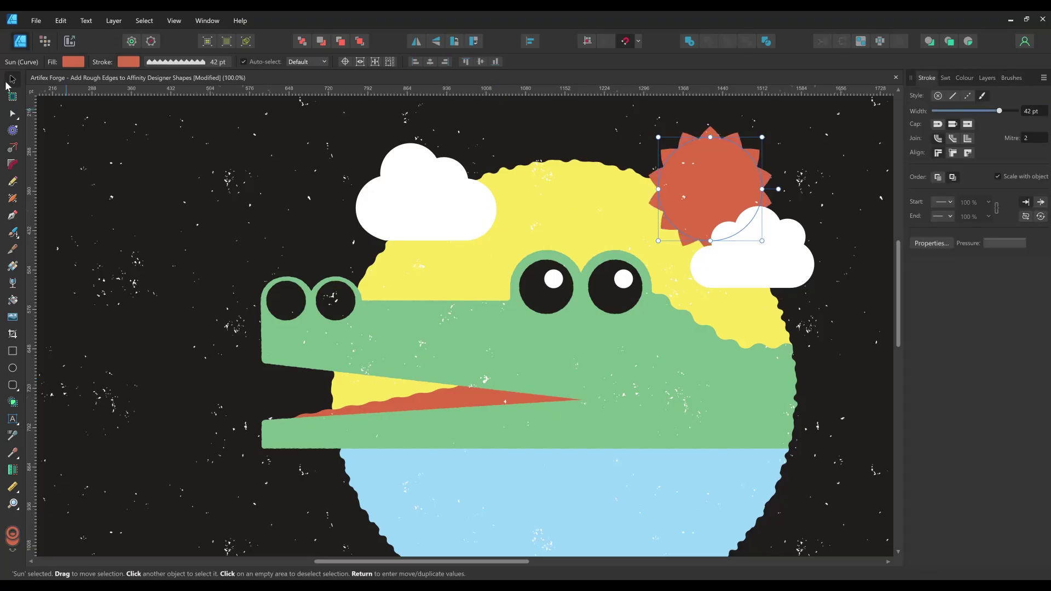
- Deselect the sun and prepare a wider white vector brush
key(ctrl+d)
key(b)
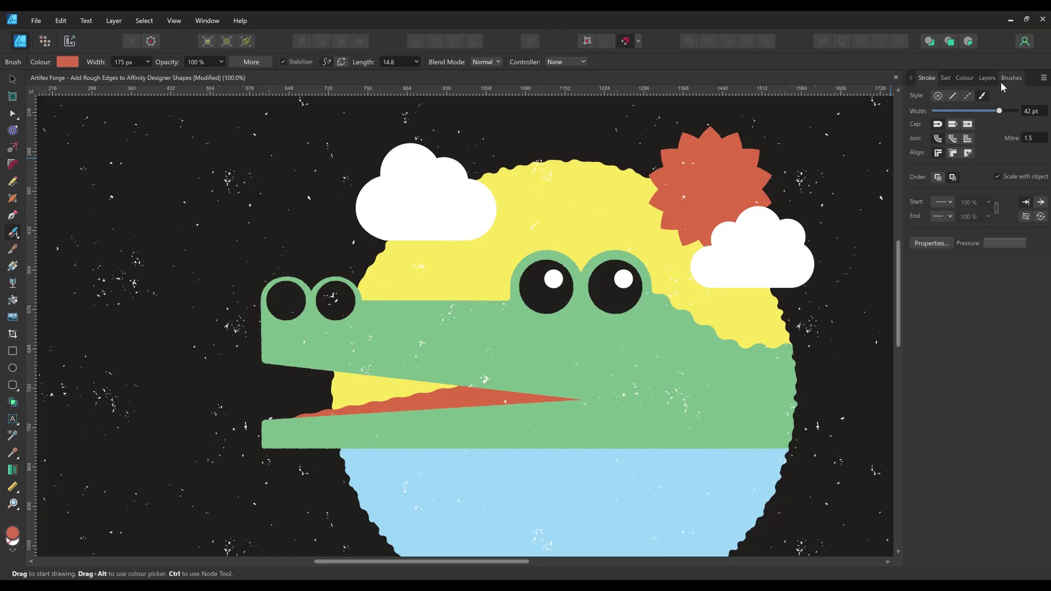
click(1003, 82)
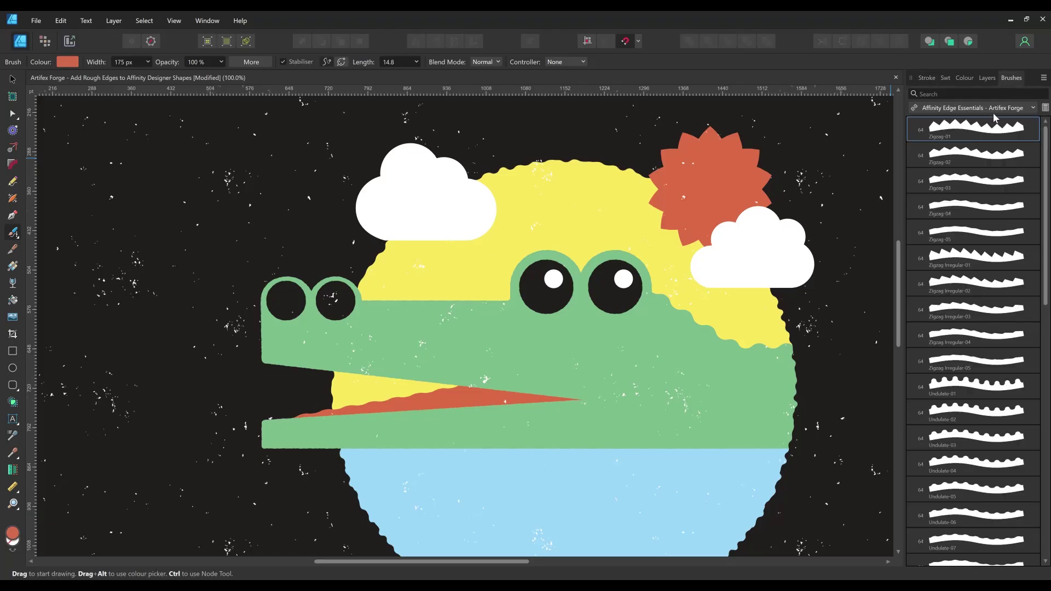
click(929, 77)
drag(985, 121, 1004, 122)
click(946, 78)
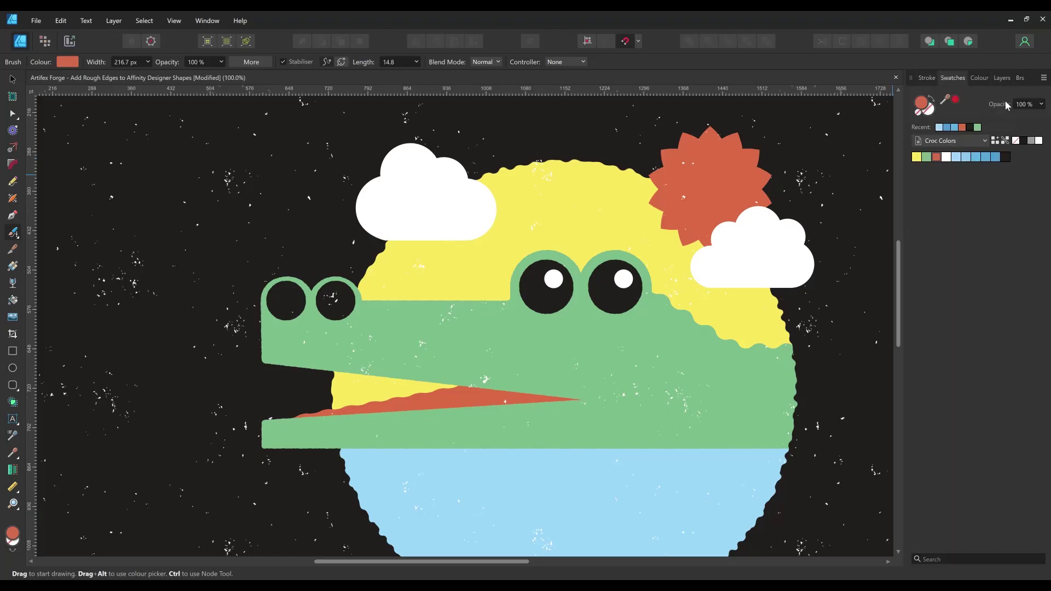
click(945, 157)
key(a)
click(1001, 78)
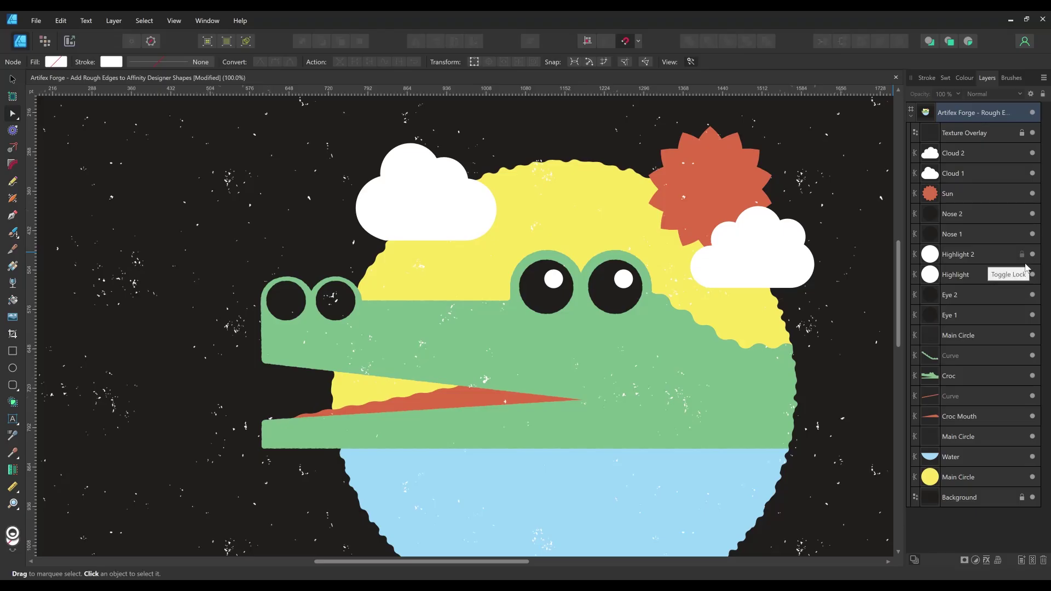
- Paint a white 52 pt zigzag stroke along the upper jaw and adjust its nodes
click(976, 417)
click(978, 396)
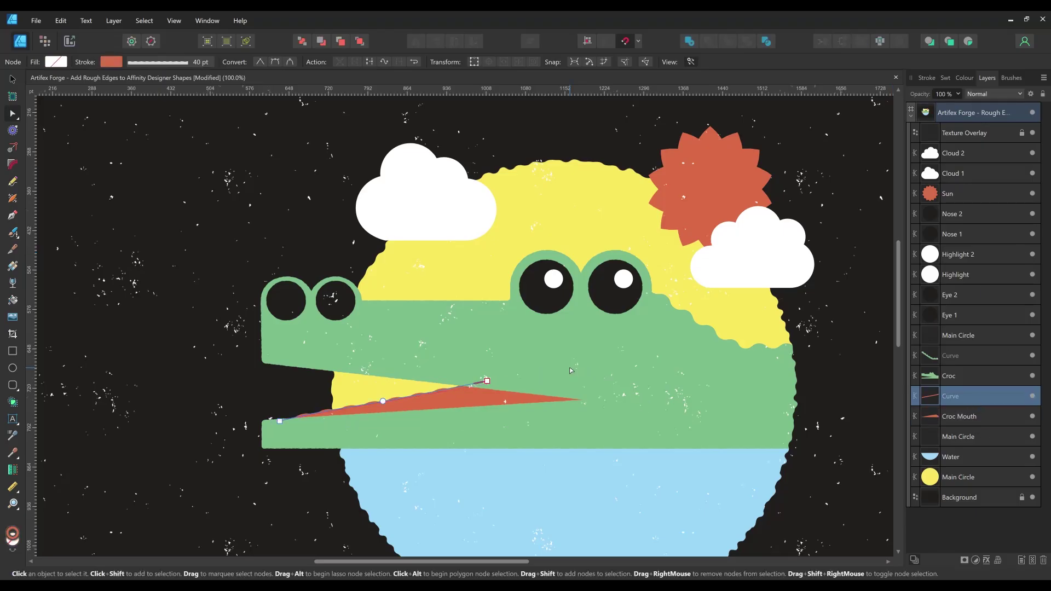
key(b)
drag(594, 401, 262, 360)
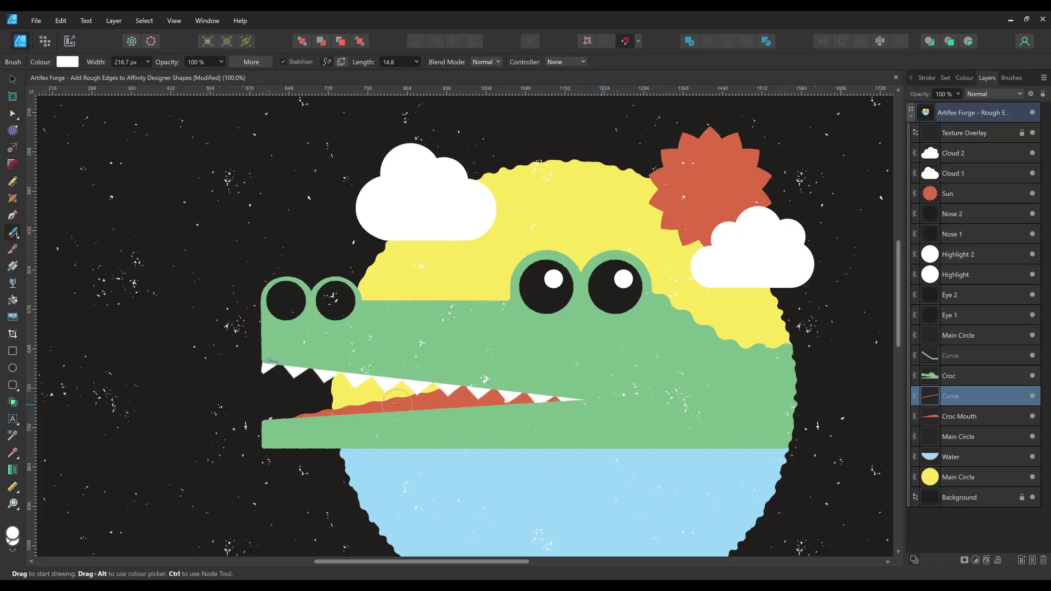
key(a)
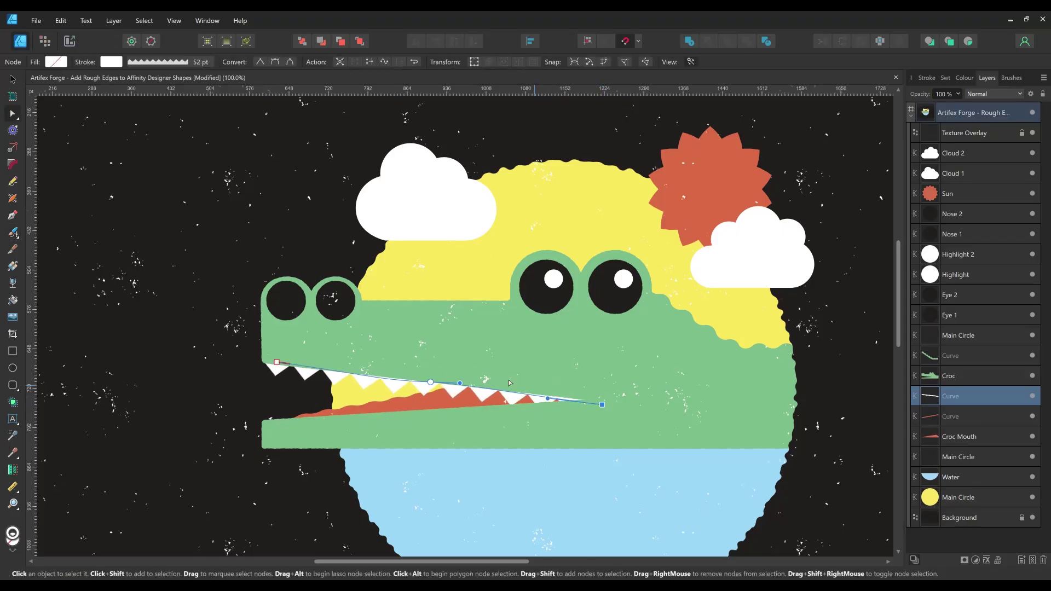
click(378, 379)
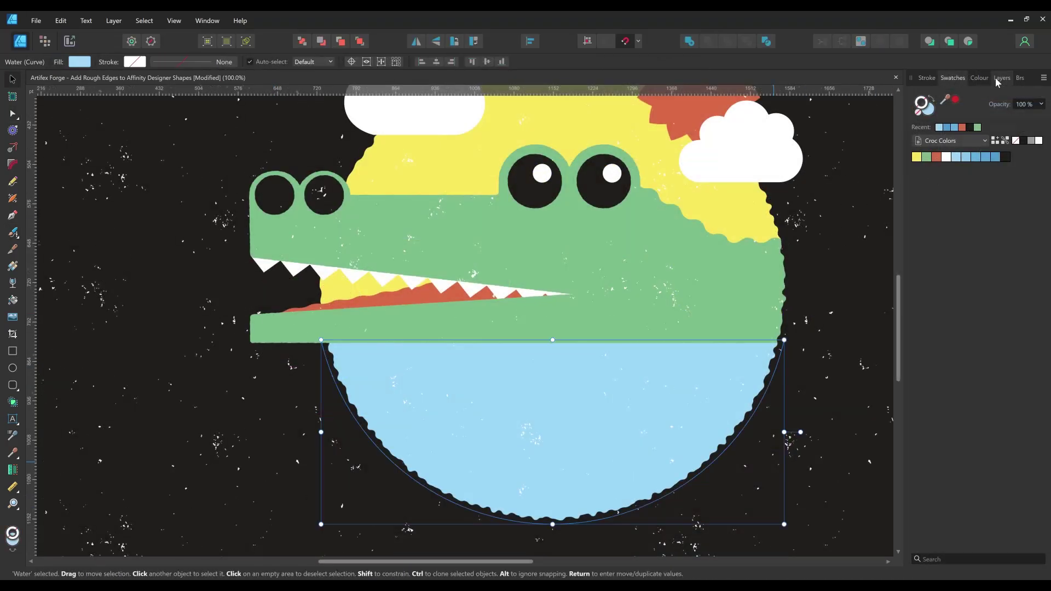
- With the Croc layer selected, set the vector brush to light blue at 135 pt width
click(998, 80)
click(977, 376)
key(b)
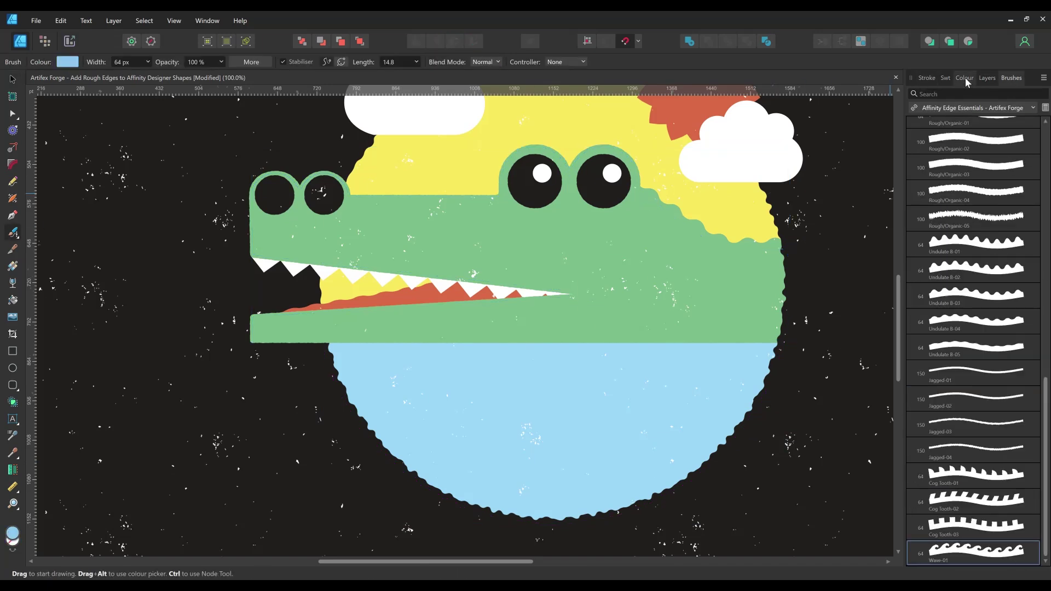
click(965, 79)
click(951, 78)
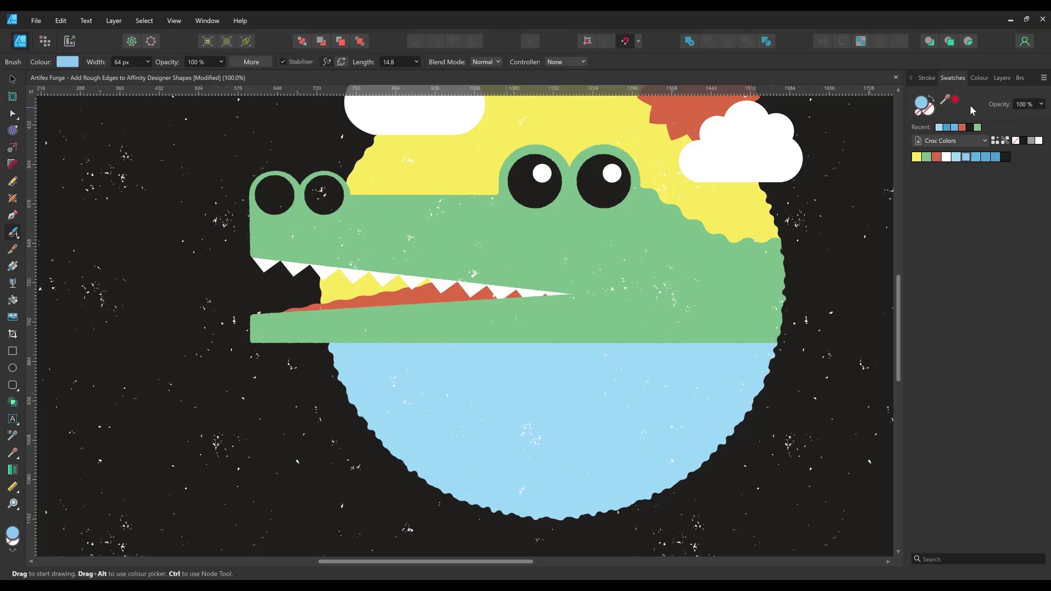
click(926, 78)
click(1034, 110)
text(135)
key(Return)
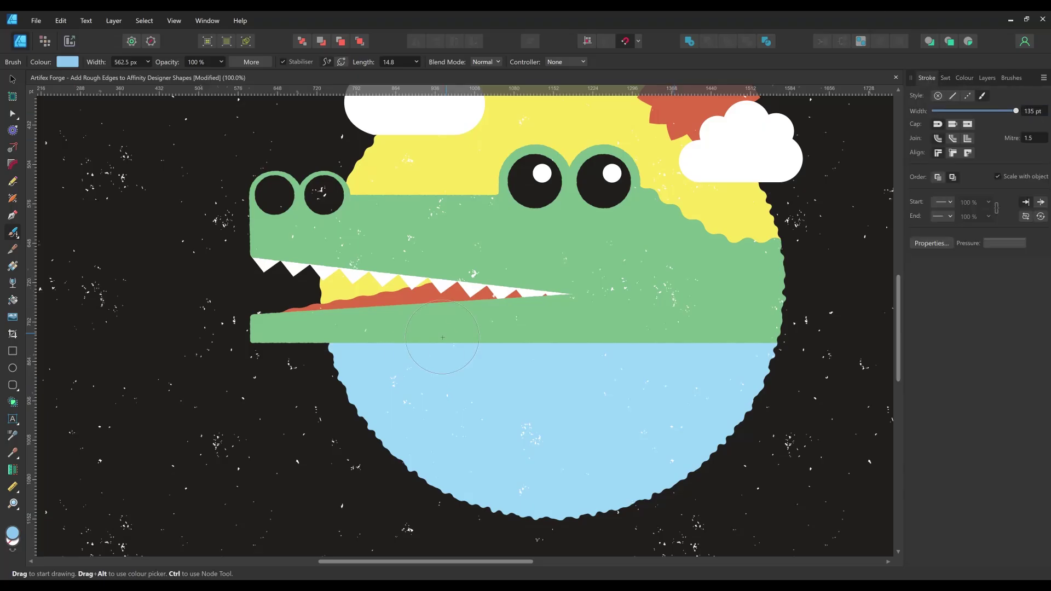
- Paint the blue wave stroke across the jaw line and trim both ends inward
mouse_move(306, 363)
mouse_down()
mouse_move(766, 366)
mouse_move(843, 383)
mouse_up()
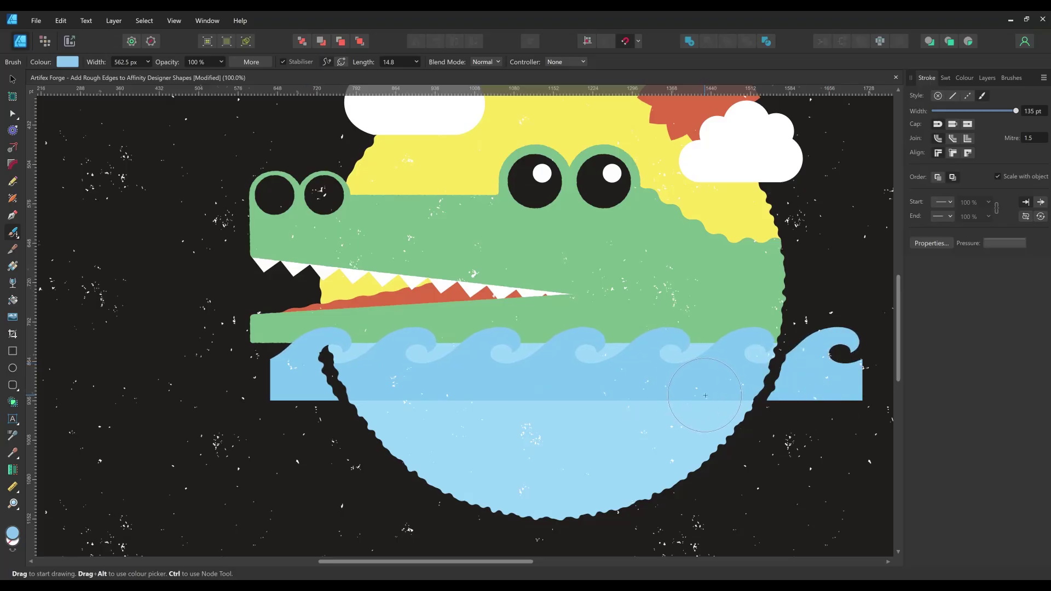
key(v)
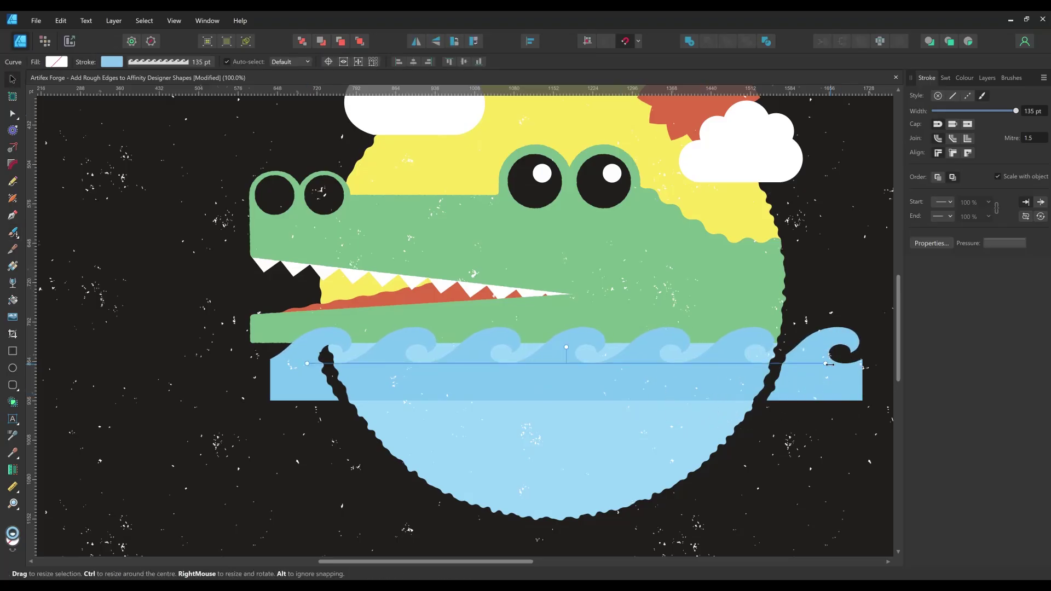
mouse_move(862, 363)
mouse_down()
mouse_move(789, 353)
mouse_move(777, 364)
mouse_up()
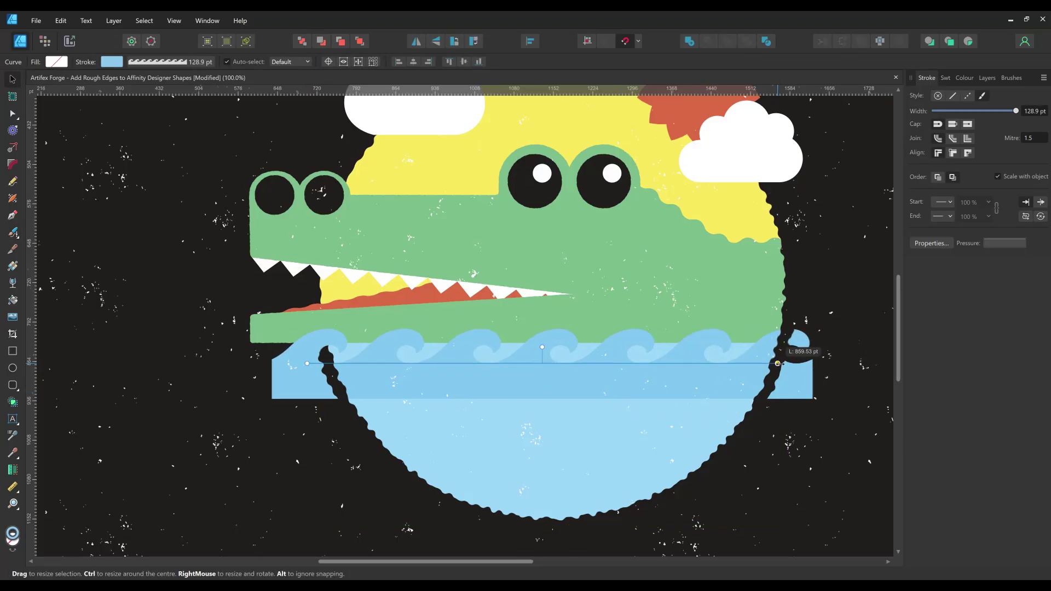
drag(307, 363, 355, 364)
drag(777, 363, 772, 363)
click(986, 78)
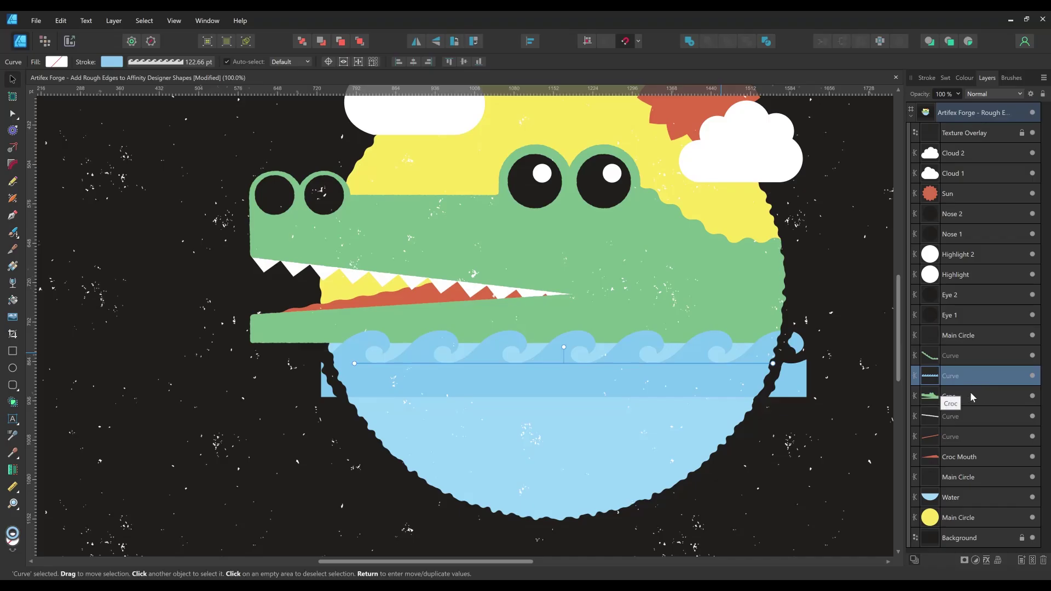
- Add two lower copies of the wave row, giving the new one a deeper blue
click(945, 78)
drag(661, 363, 669, 399)
click(986, 78)
key(ctrl+j)
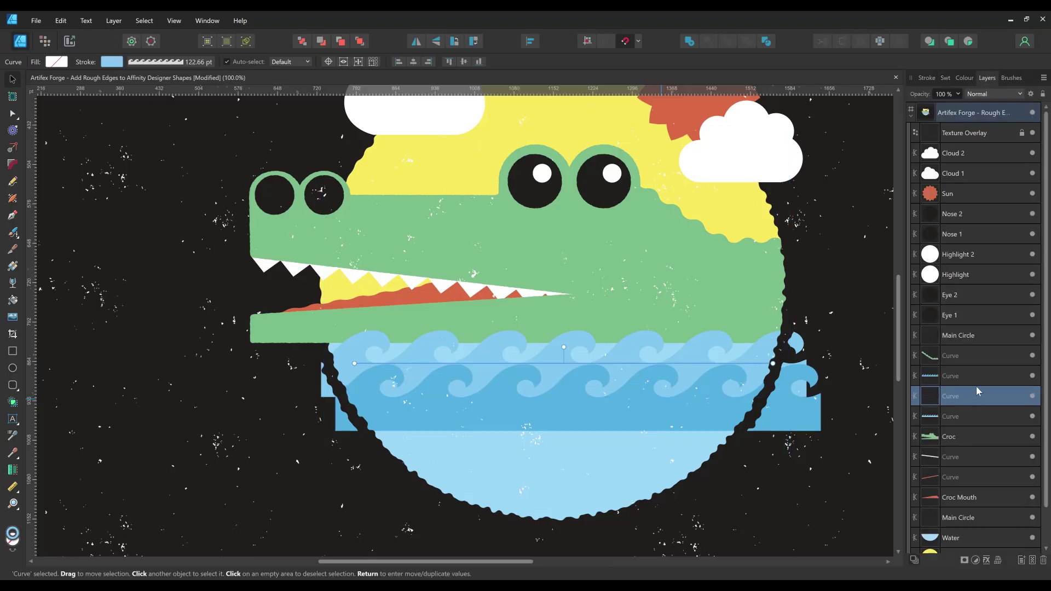
click(946, 77)
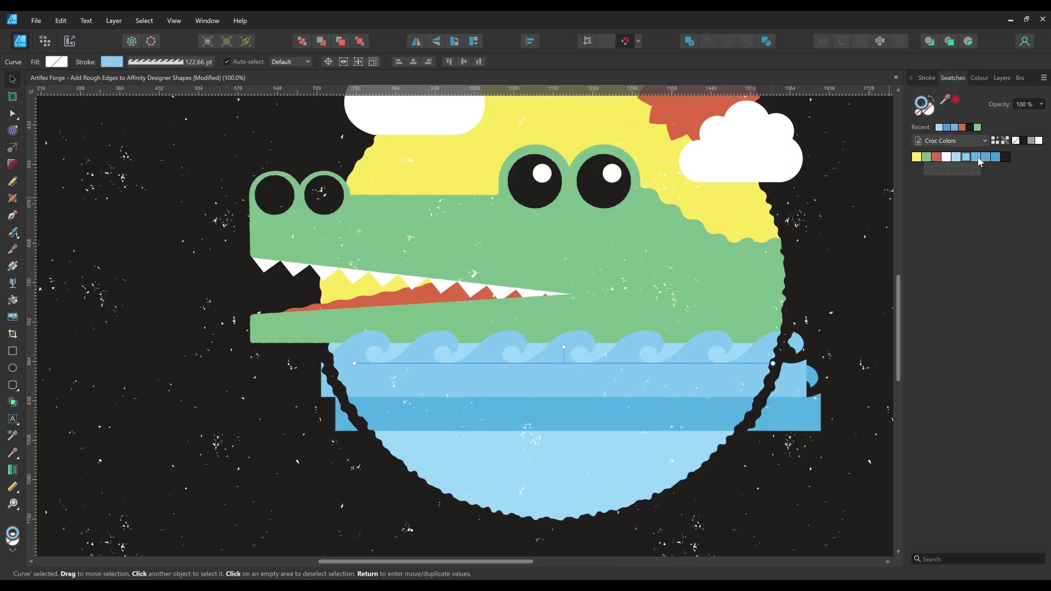
drag(668, 364, 664, 428)
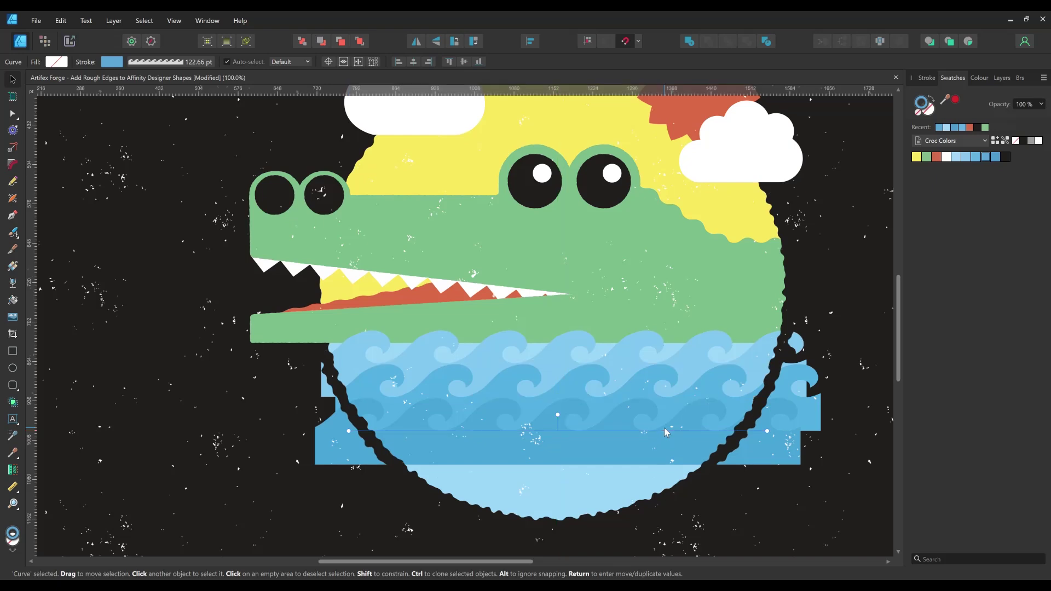
- Duplicate another wave curve, color it deeper blue, and move it to the lowest row
click(1002, 77)
click(965, 396)
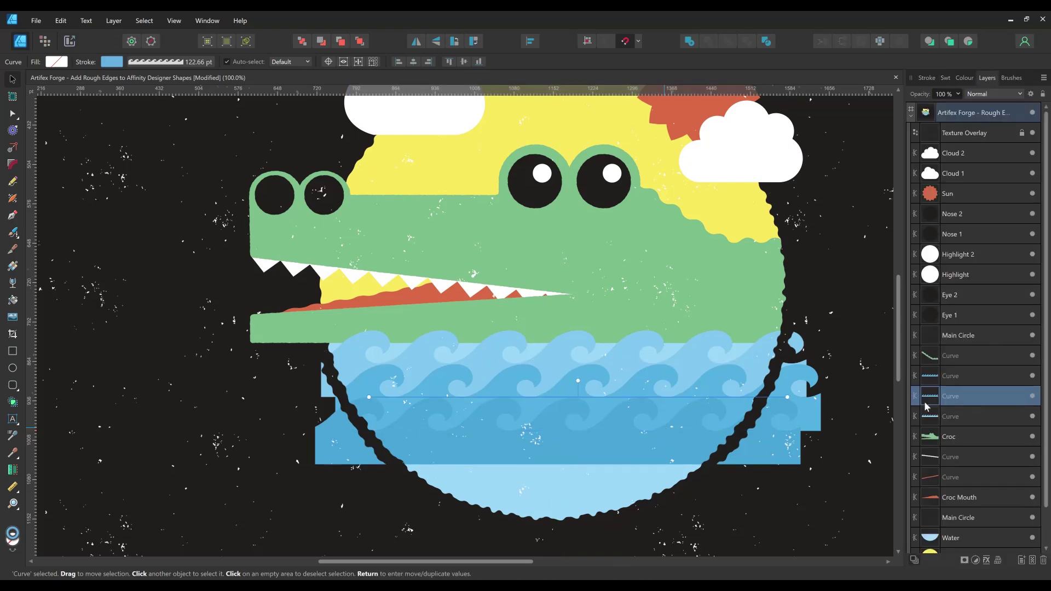
right_click(964, 396)
click(961, 184)
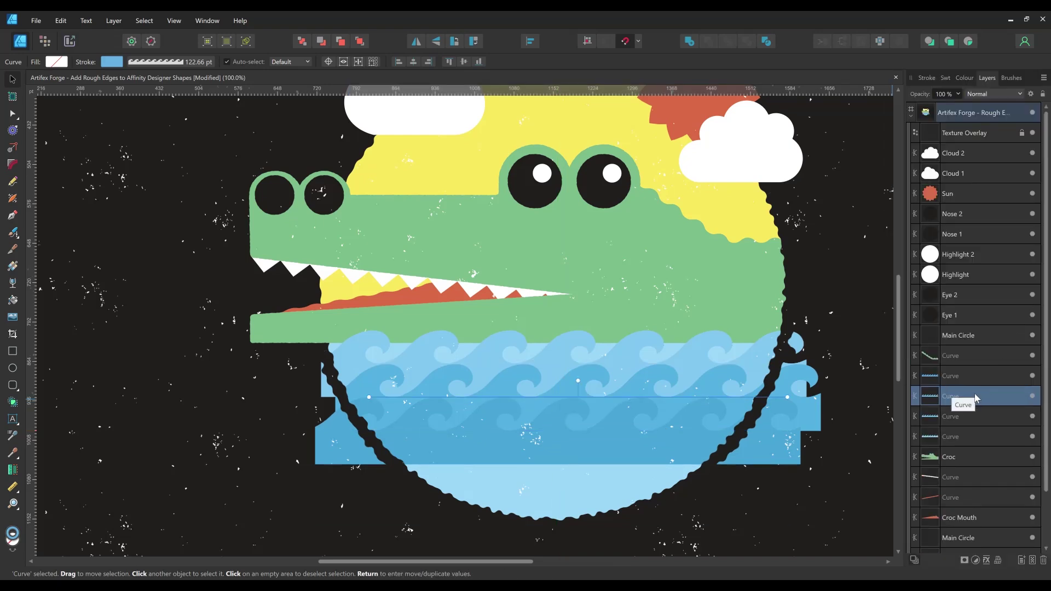
double_click(985, 375)
click(945, 78)
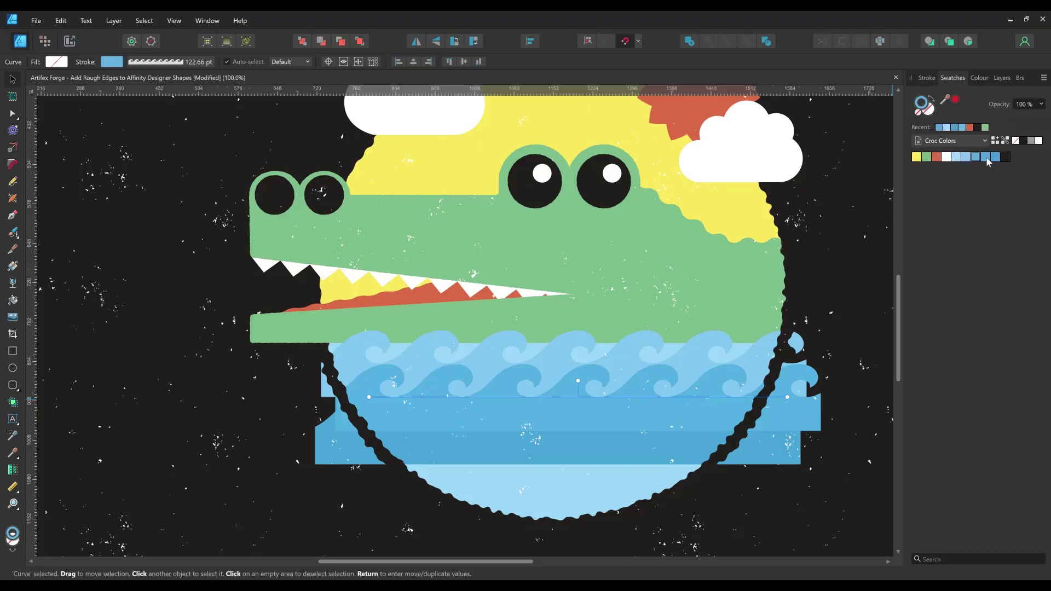
drag(628, 402, 630, 469)
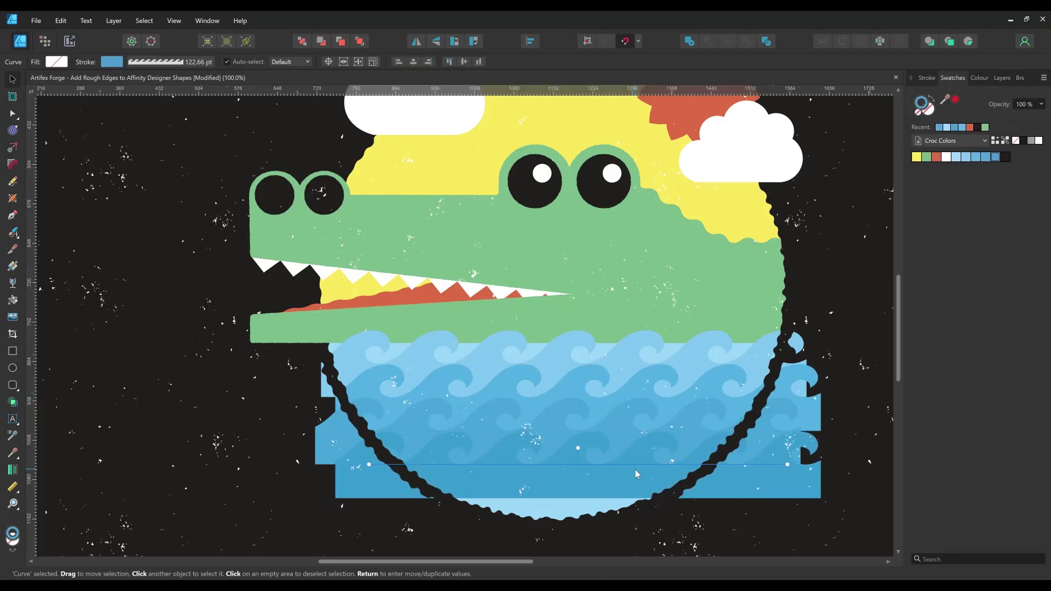
click(12, 351)
- Draw a blue rectangle below the waves and group it with the wave curves as 'Waves'
drag(436, 486, 674, 532)
key(shift+x)
click(1002, 77)
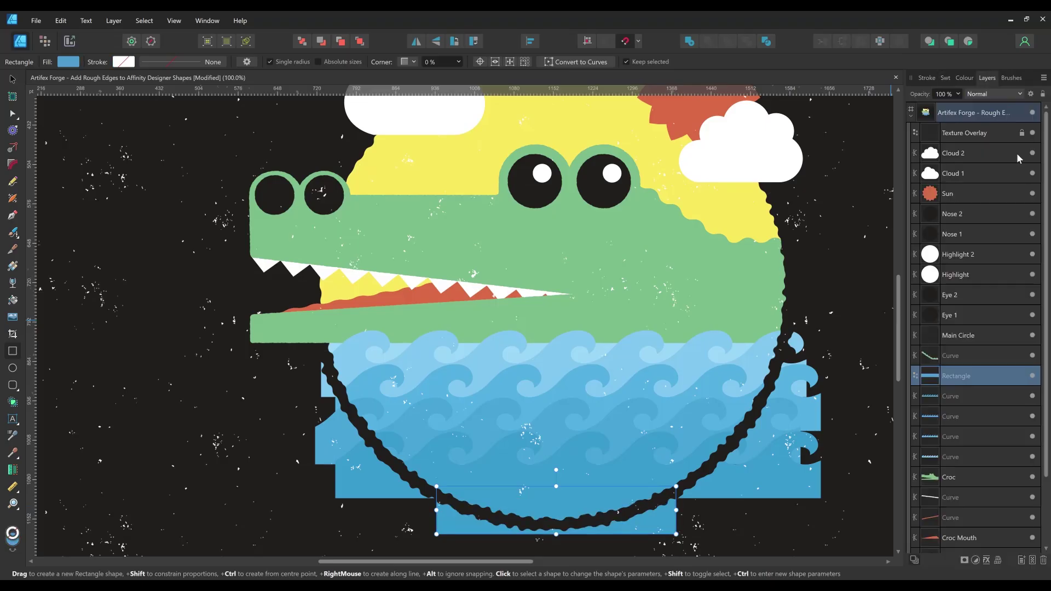
shift+click(971, 457)
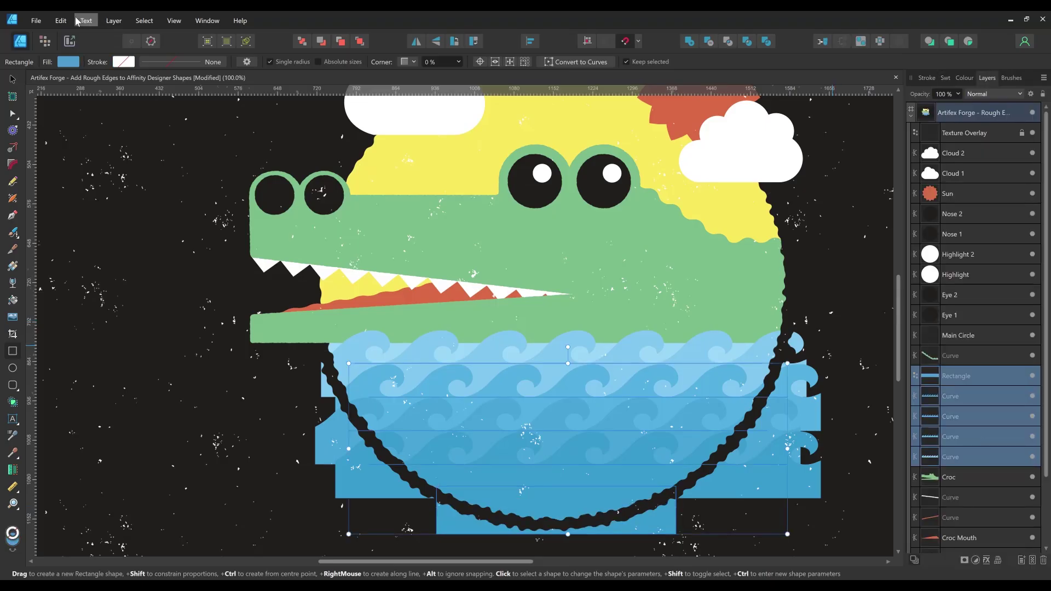
click(113, 21)
click(118, 33)
double_click(949, 375)
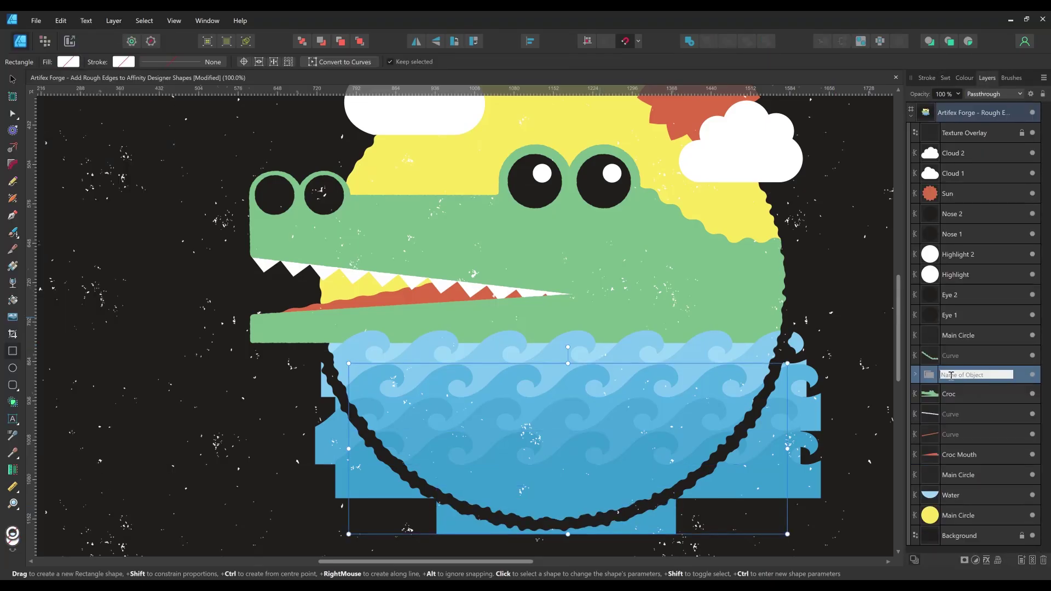
text(Waves)
key(Return)
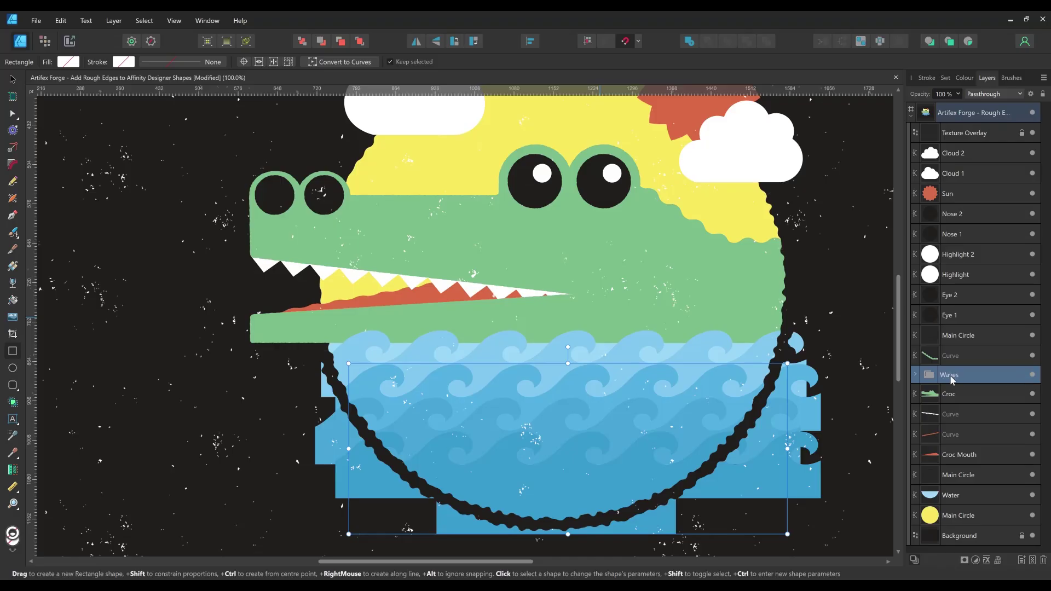
- Duplicate Main Circle, move the copy above Waves, and remove its fill
click(984, 515)
right_click(997, 511)
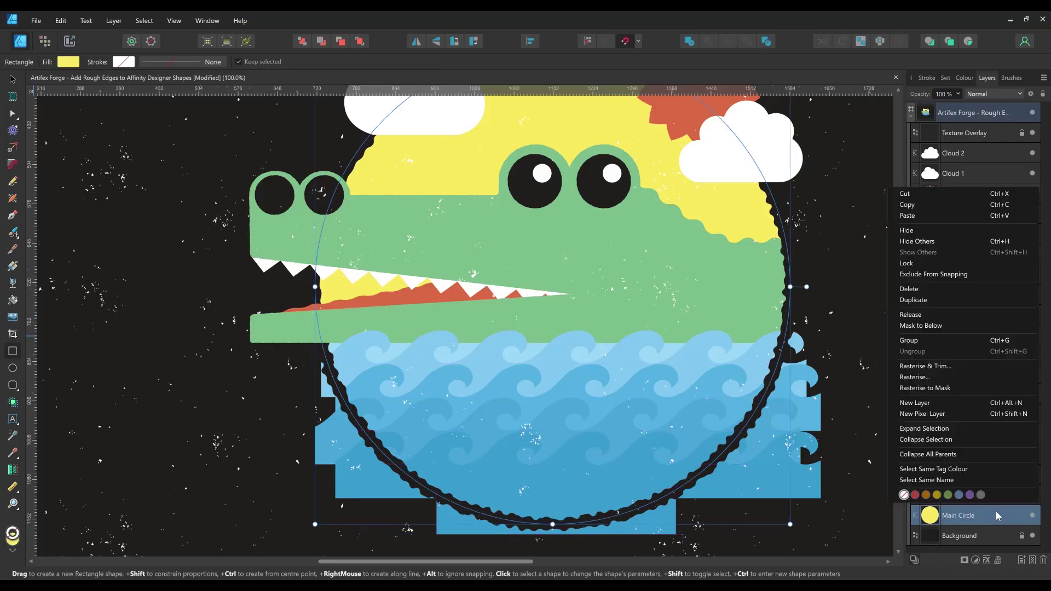
click(955, 299)
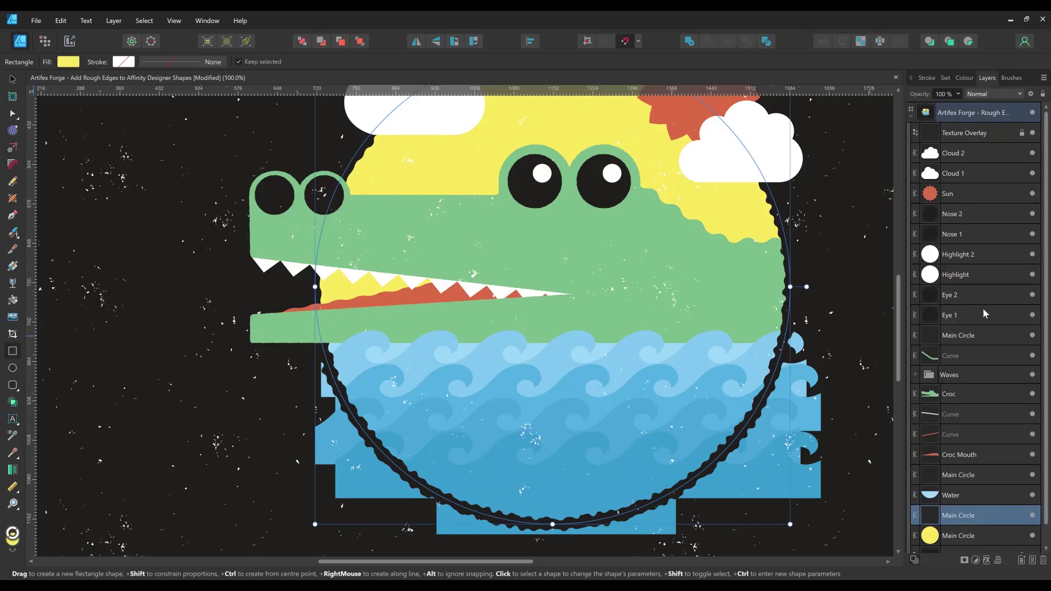
scroll(978, 506, down, 1)
drag(978, 500, 961, 350)
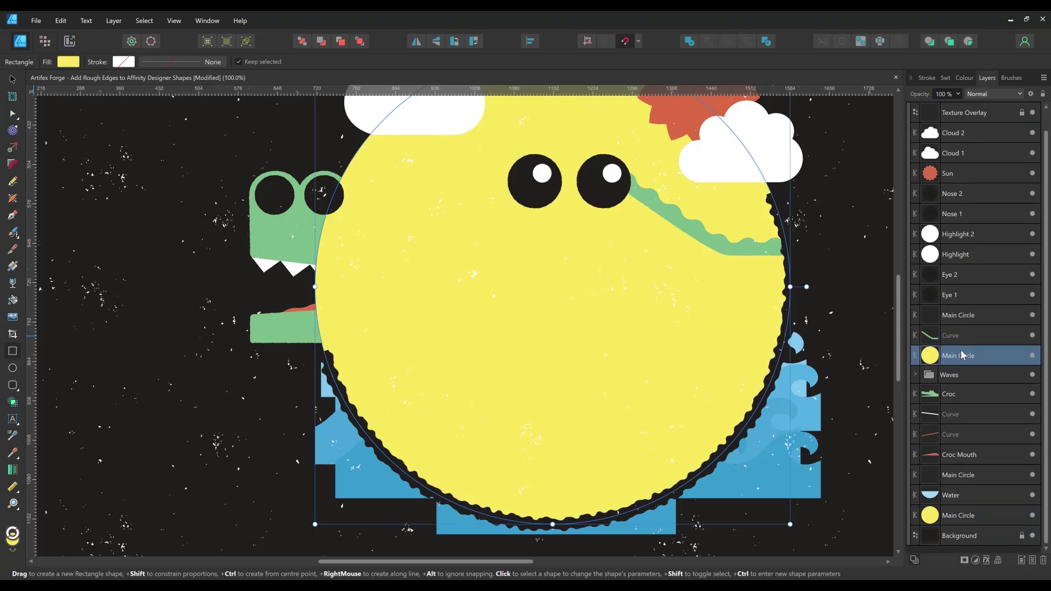
click(964, 78)
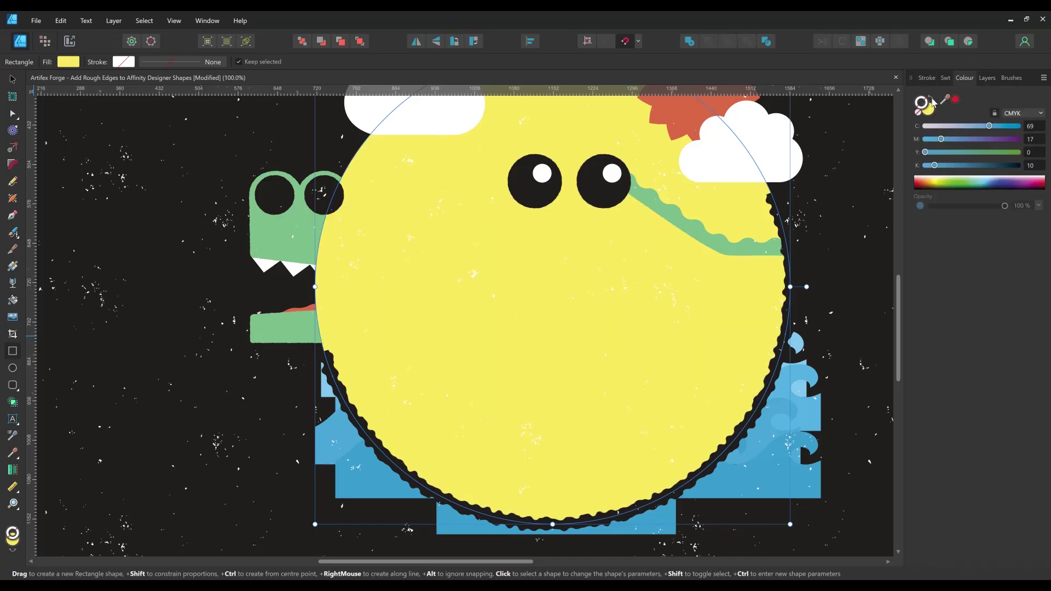
click(917, 112)
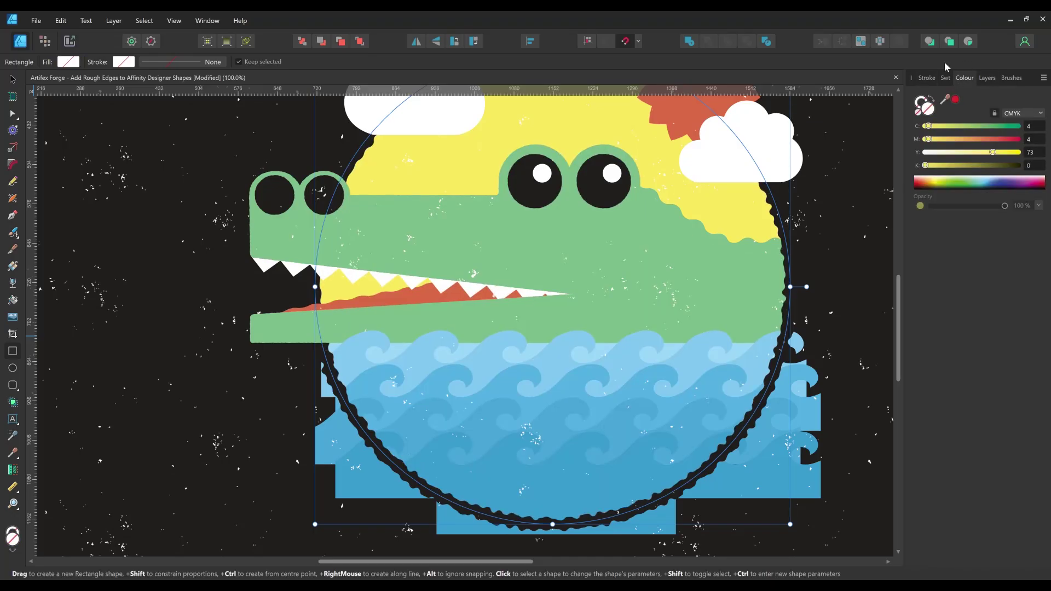
click(986, 78)
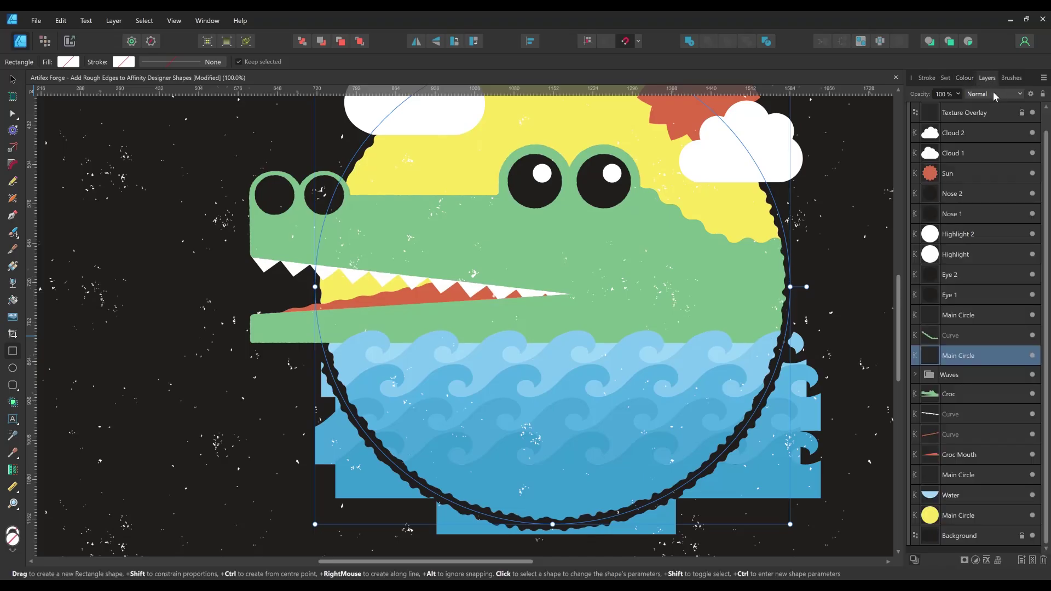
click(928, 376)
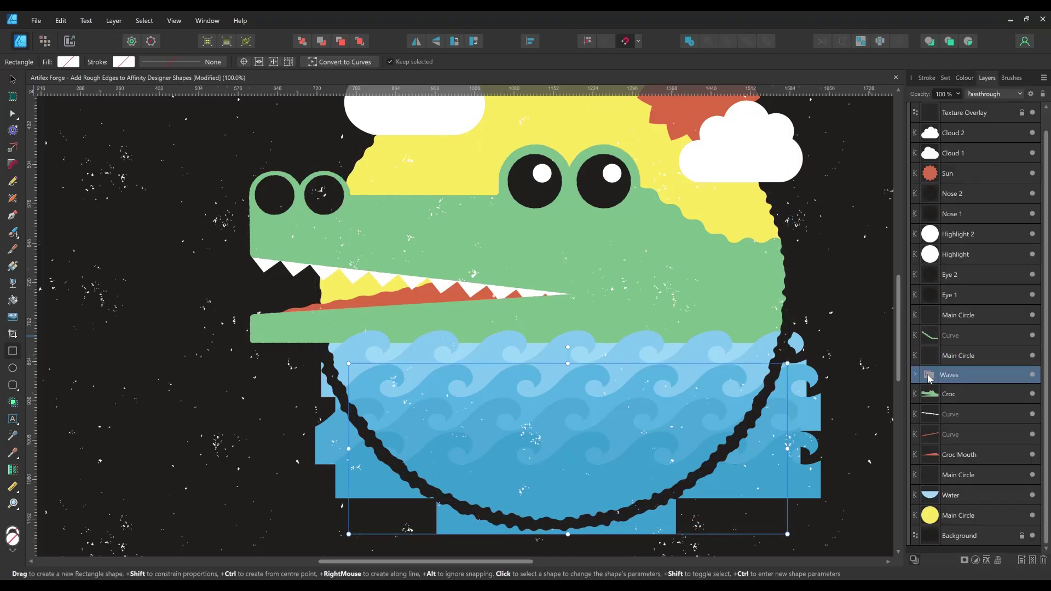
- Drag the Waves group onto the Main Circle copy to clip it, then zoom out
drag(929, 378, 955, 357)
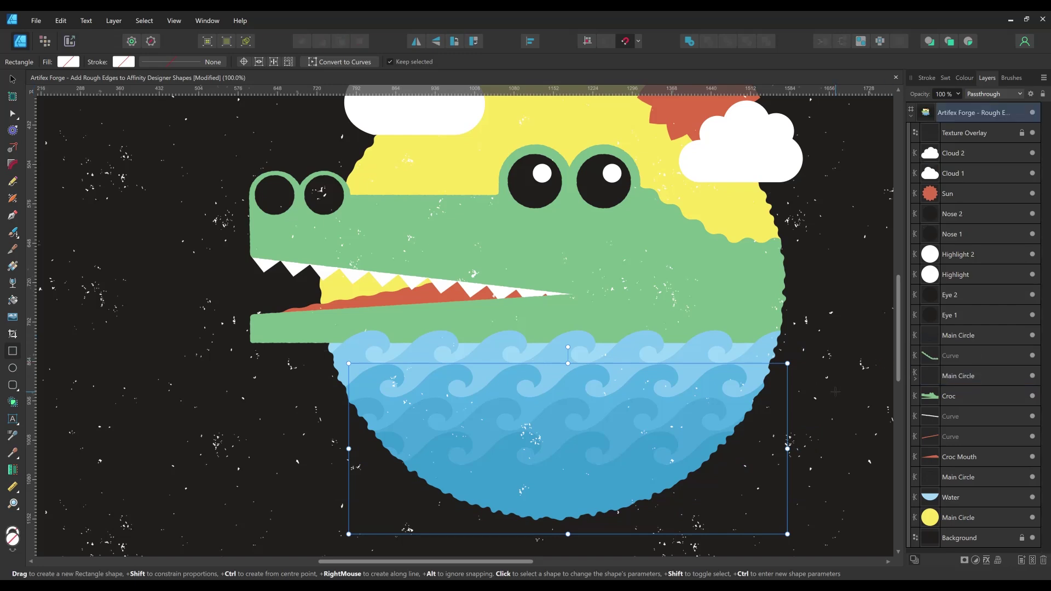
click(13, 80)
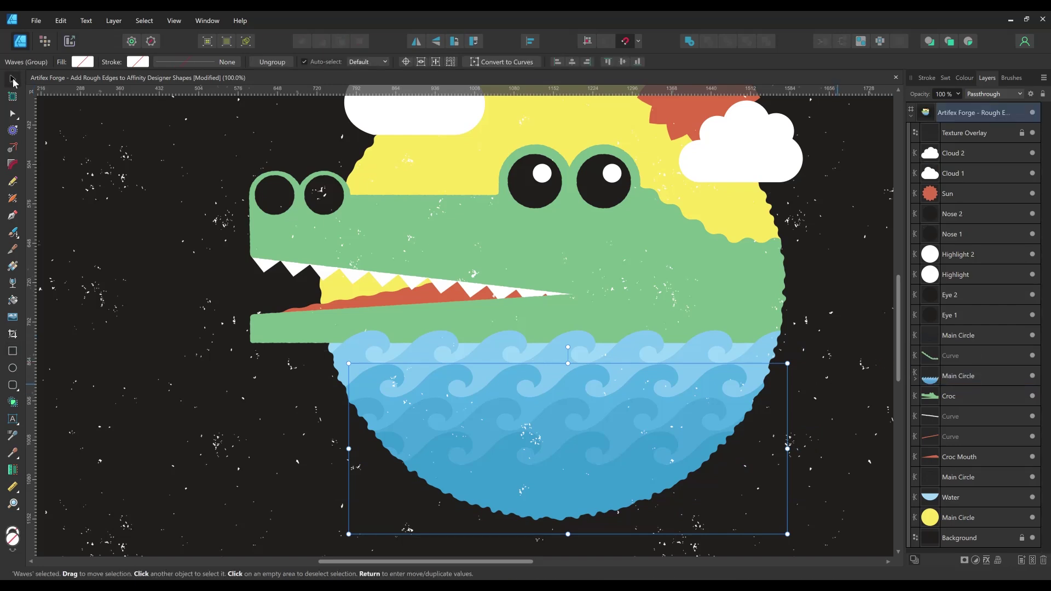
key(ctrl+minus)
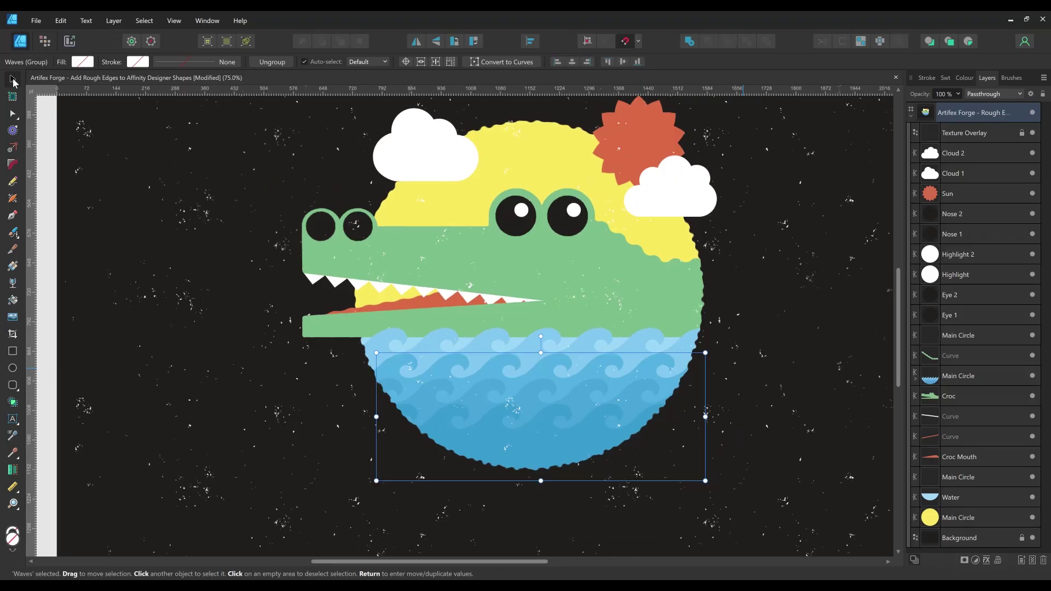
click(770, 265)
drag(770, 265, 746, 312)
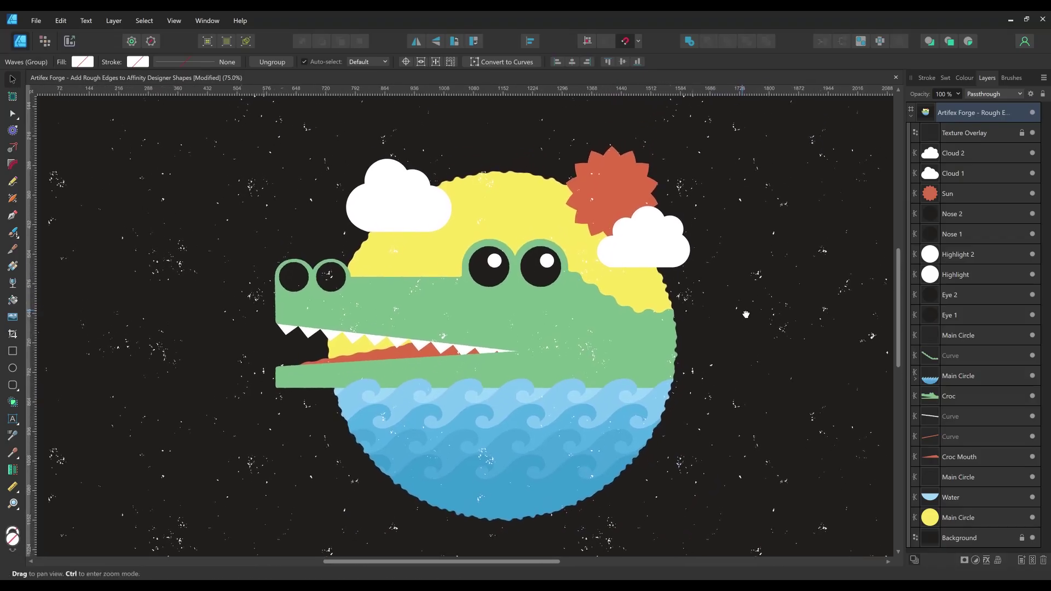
click(743, 314)
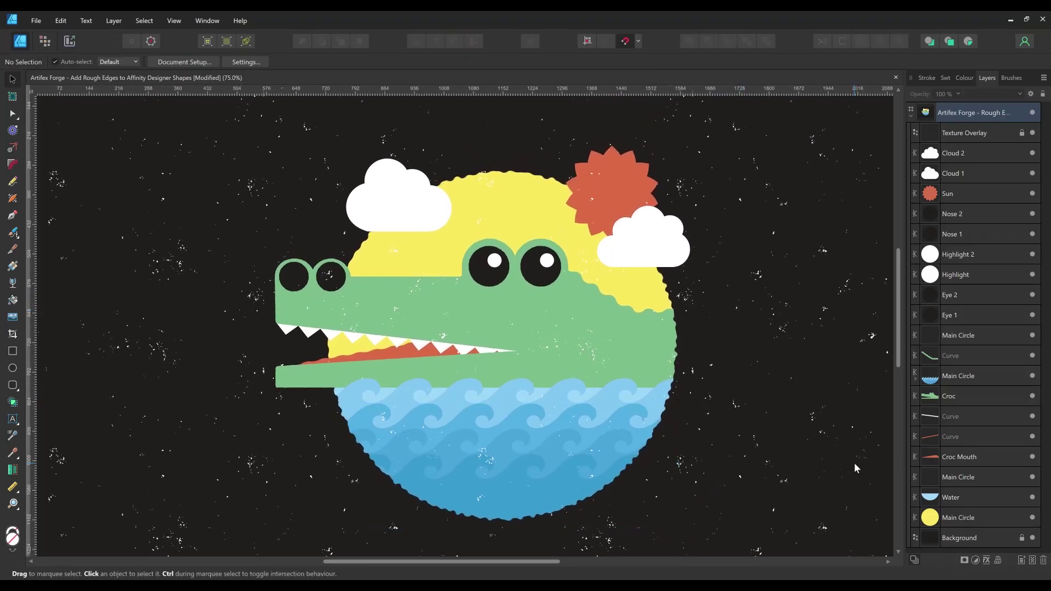